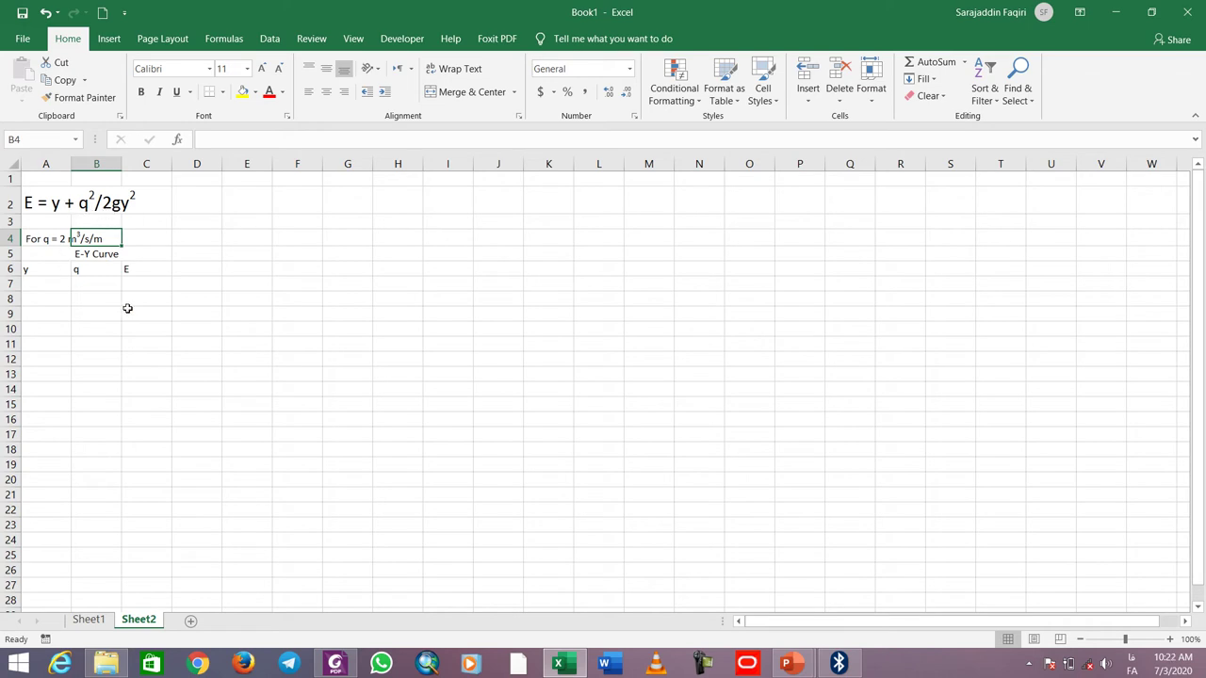
Step: Enlarge the E-Y Curve heading above the table to 12 pt and make it bold
left_click(57, 236)
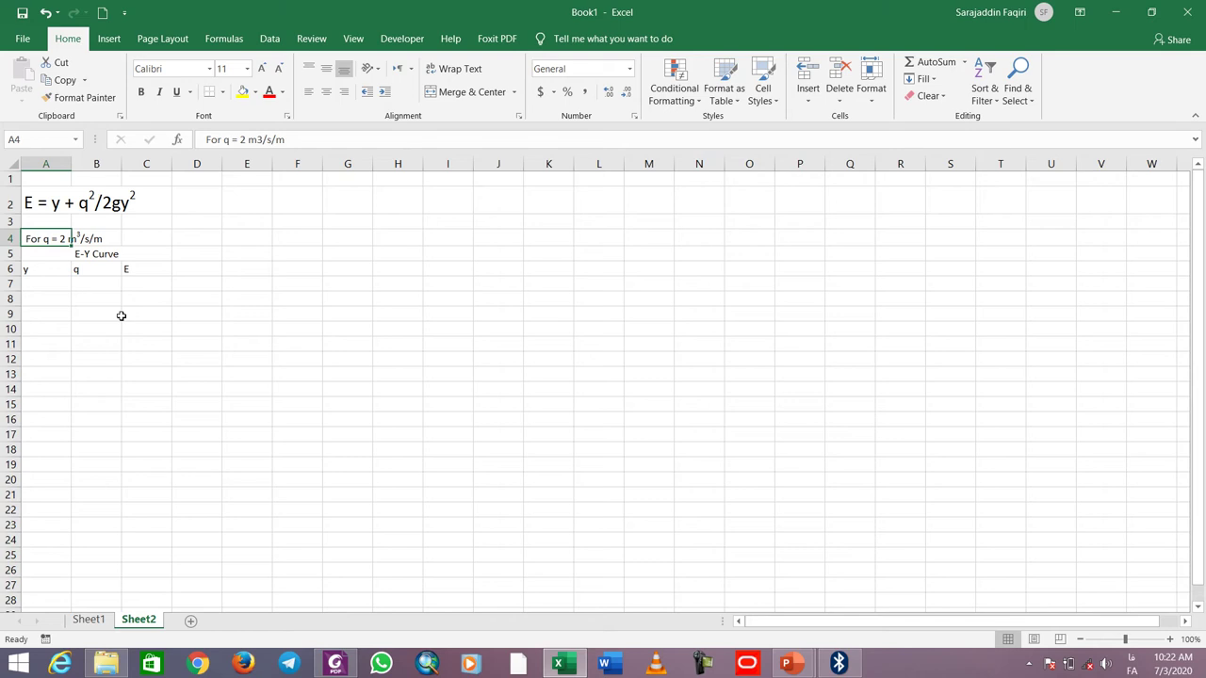
left_click(91, 257)
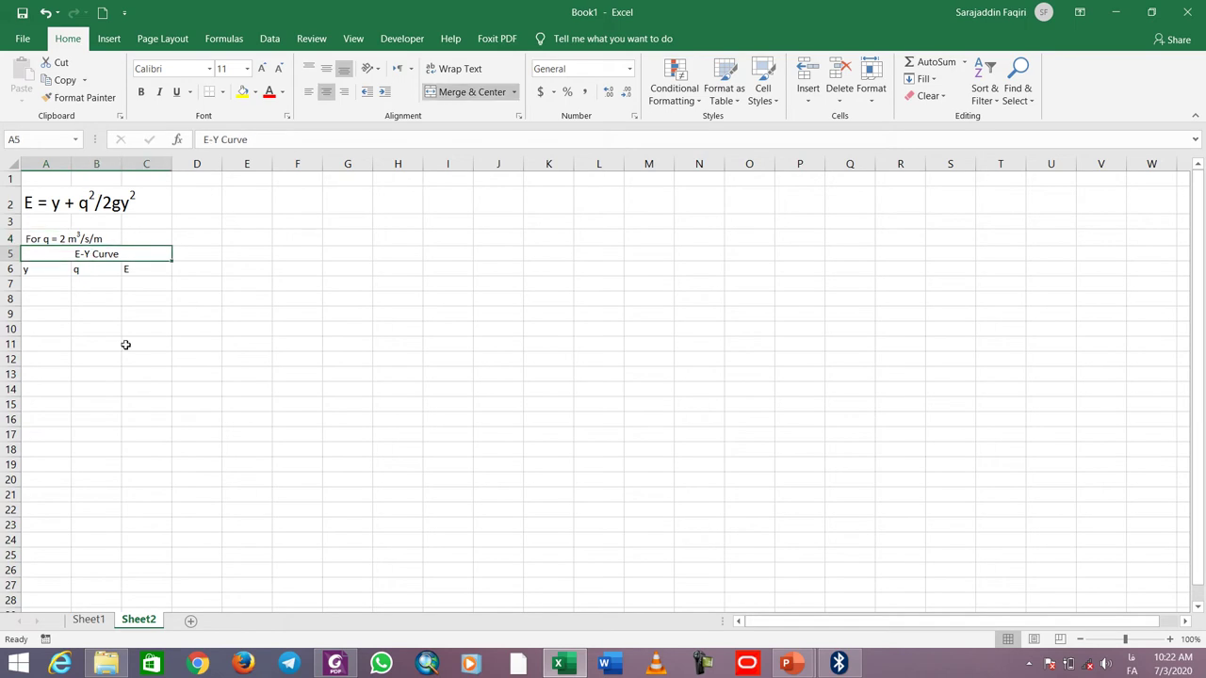
left_click(261, 68)
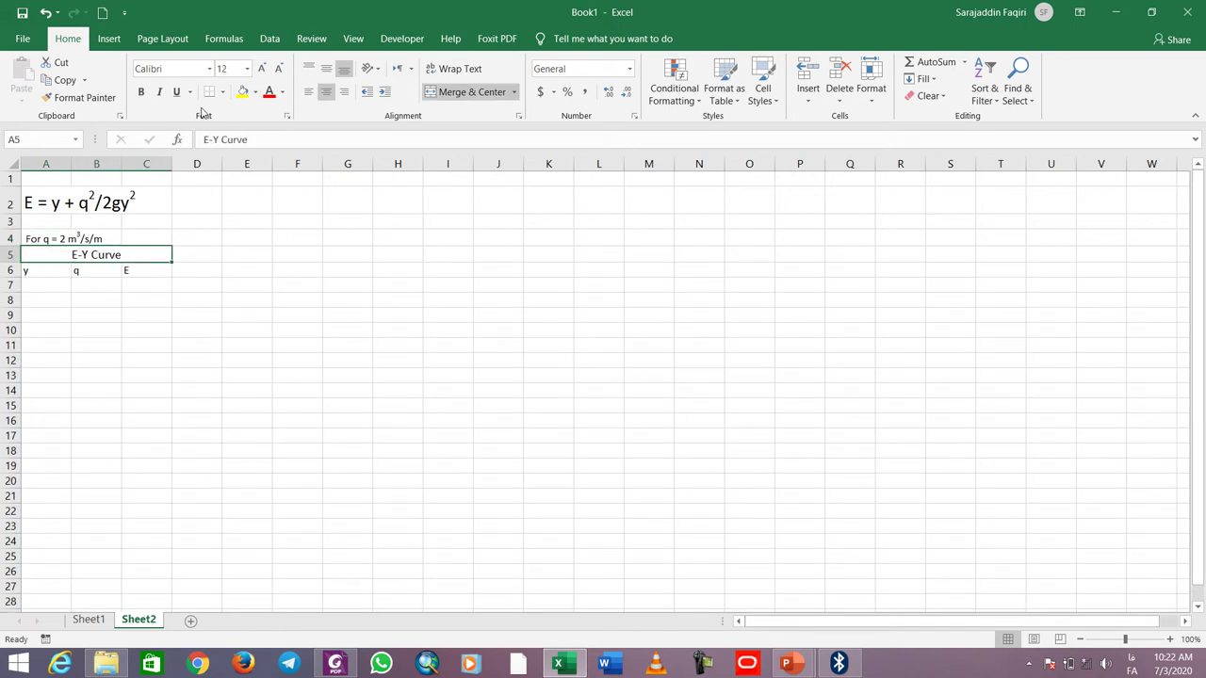
left_click(141, 93)
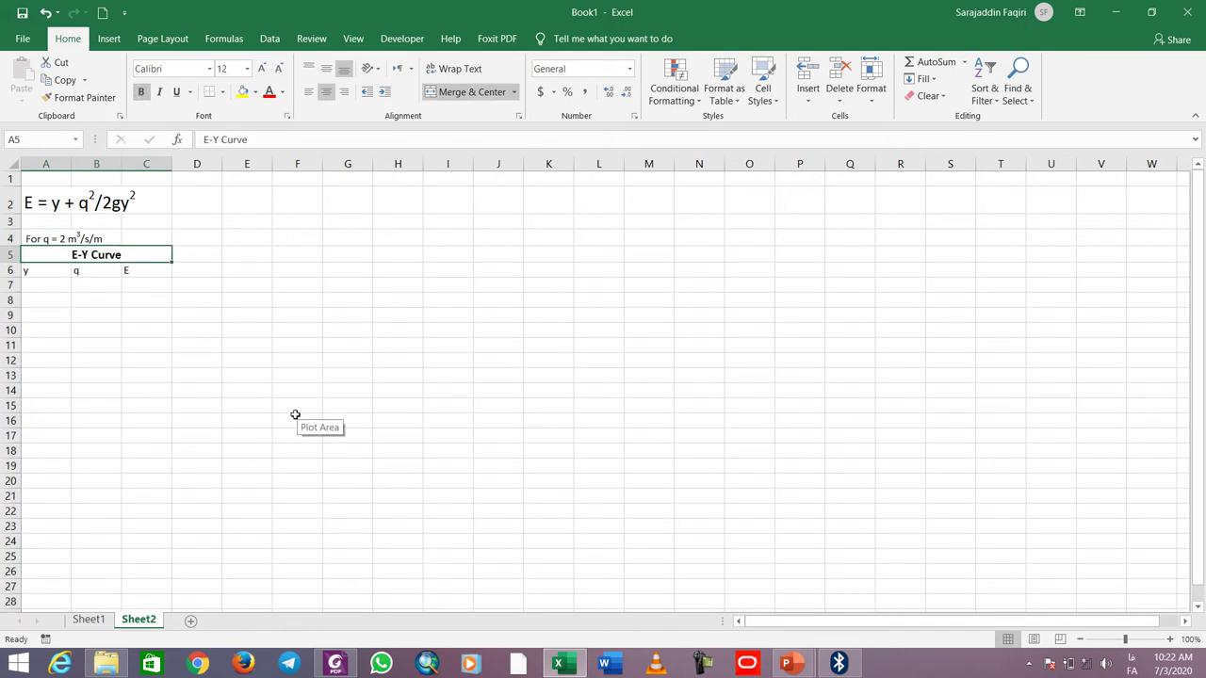
Step: Examine the y, q and E column headings and the unit discharge condition with its unit above the table
left_click(49, 271)
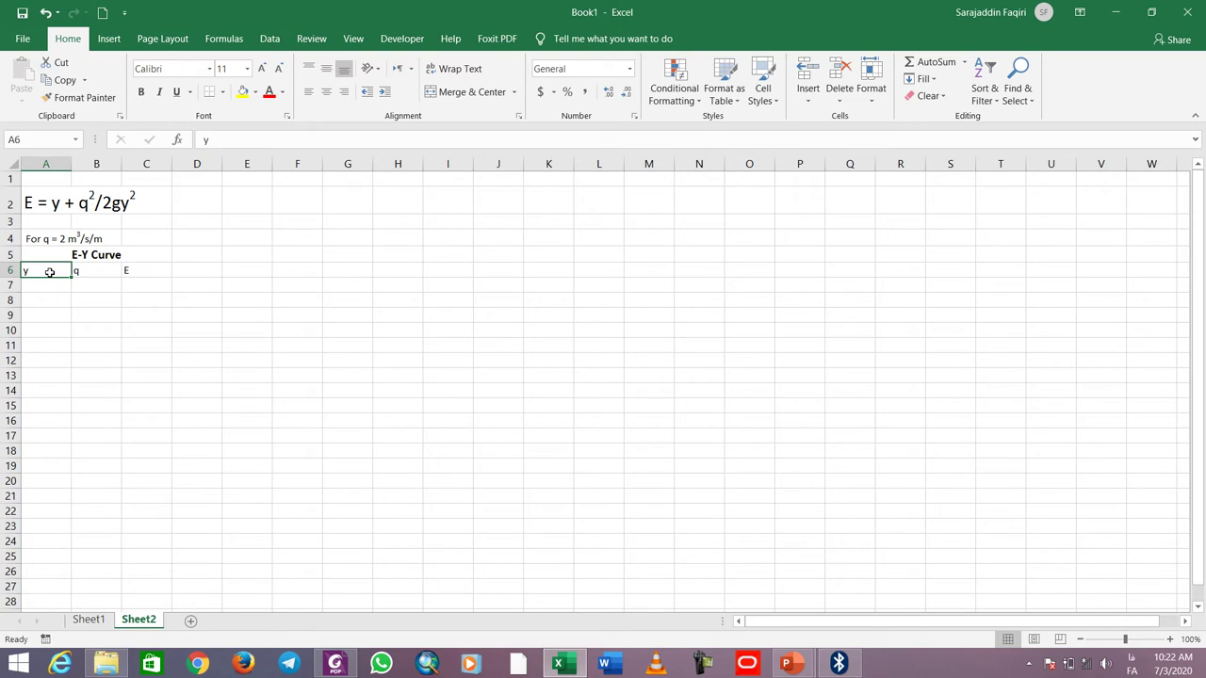
left_click(94, 272)
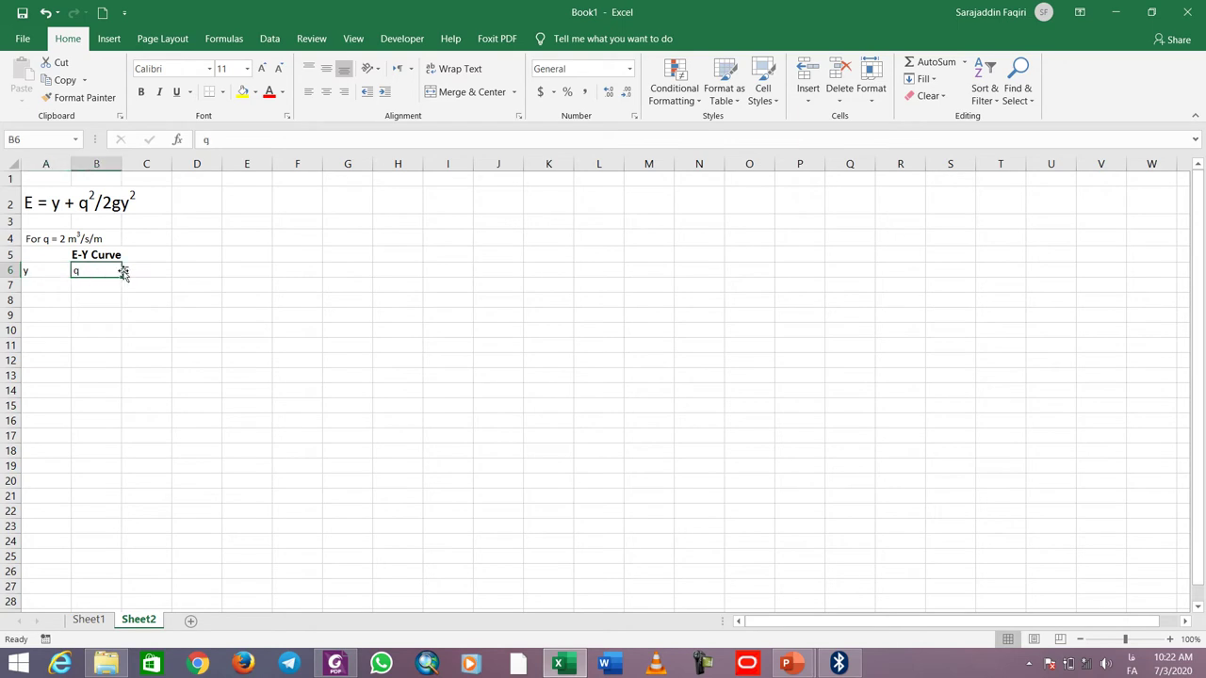
left_click(134, 270)
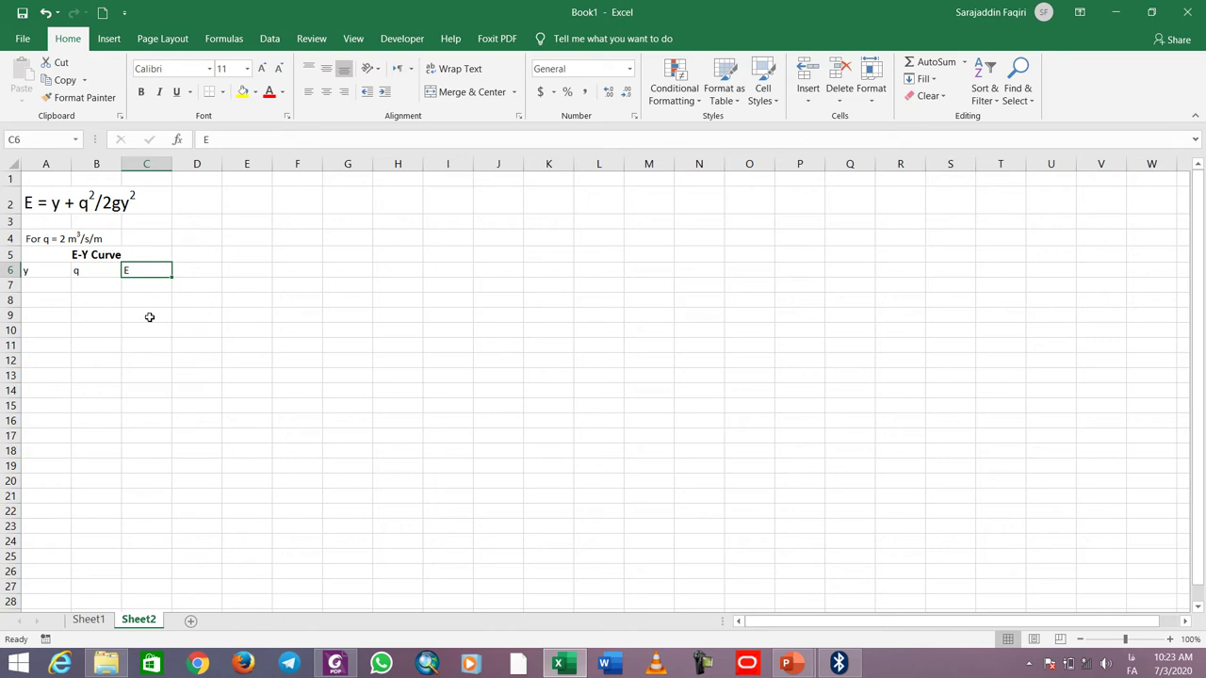
left_click(44, 273)
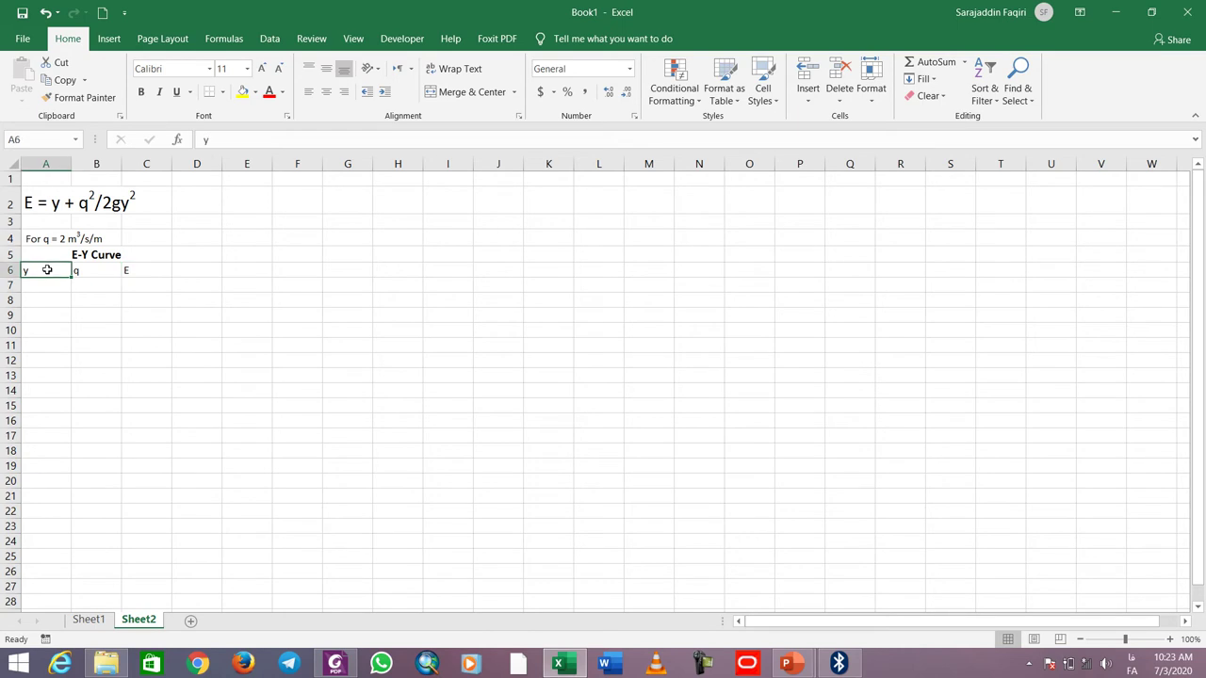
left_click(136, 273)
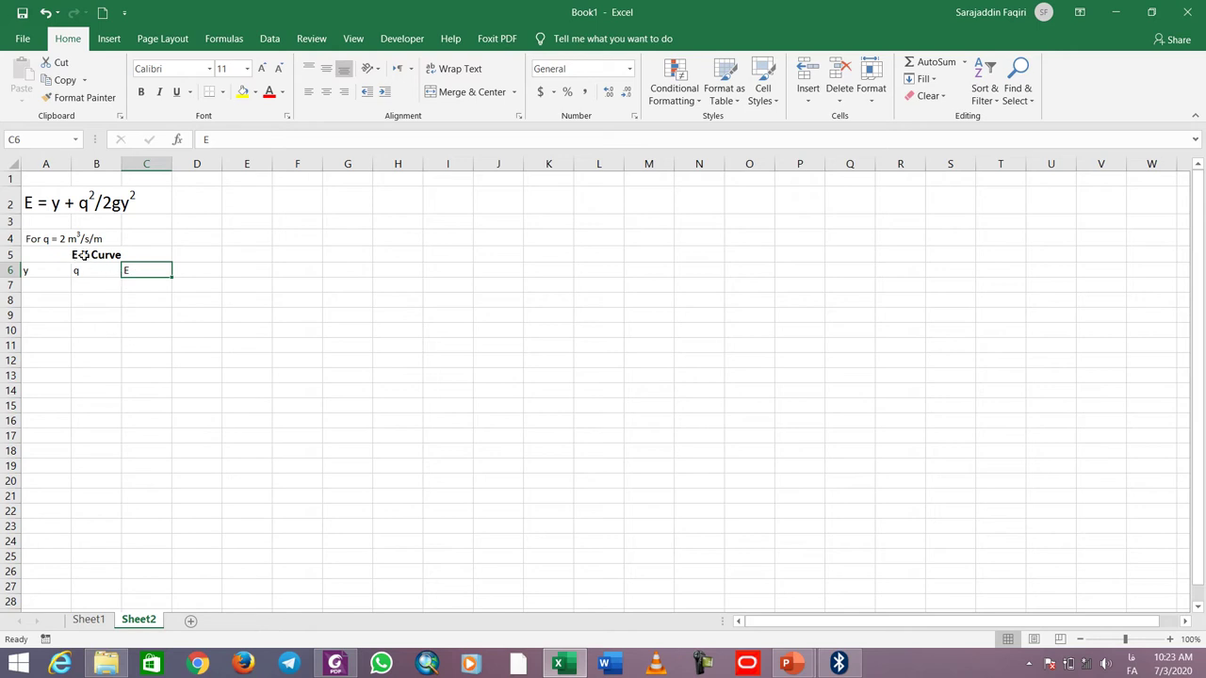
left_click(57, 288)
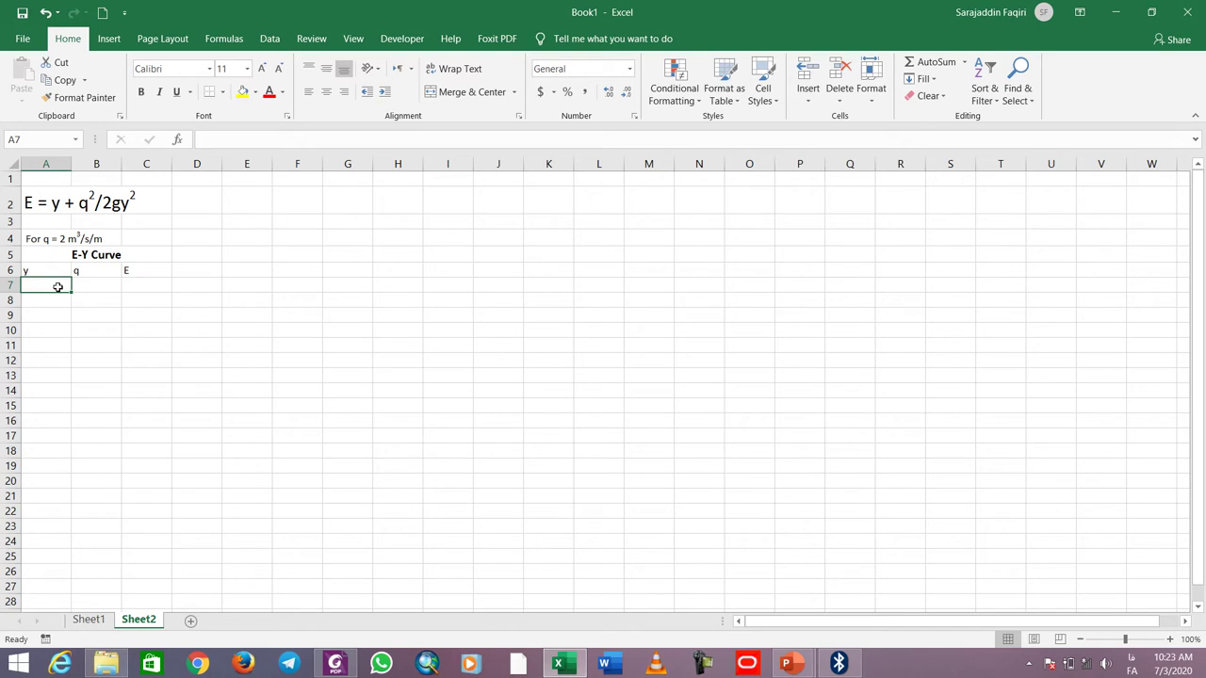
left_click(60, 240)
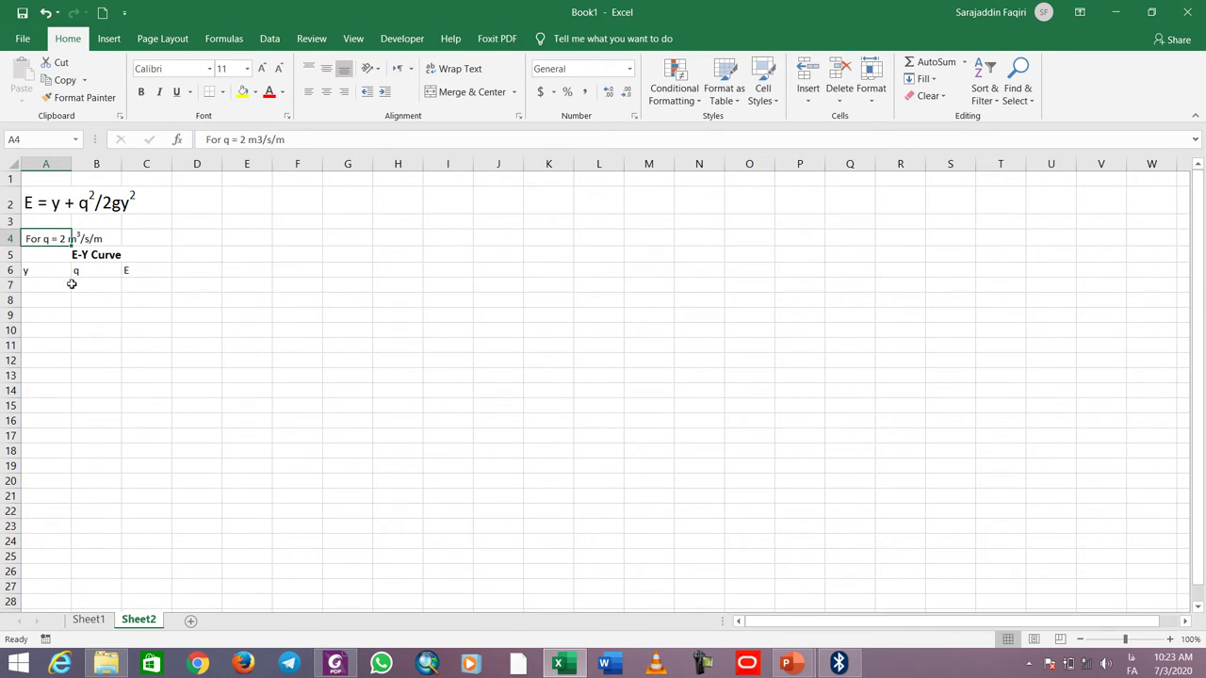
left_click(102, 240)
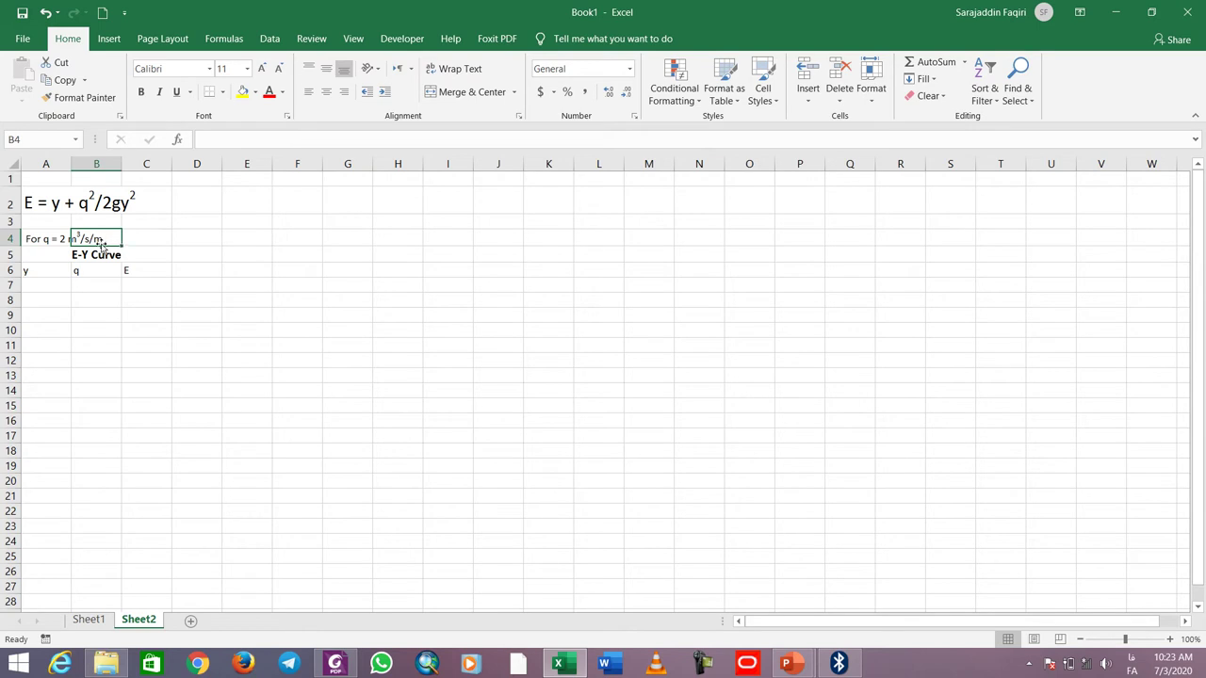
left_click(41, 235)
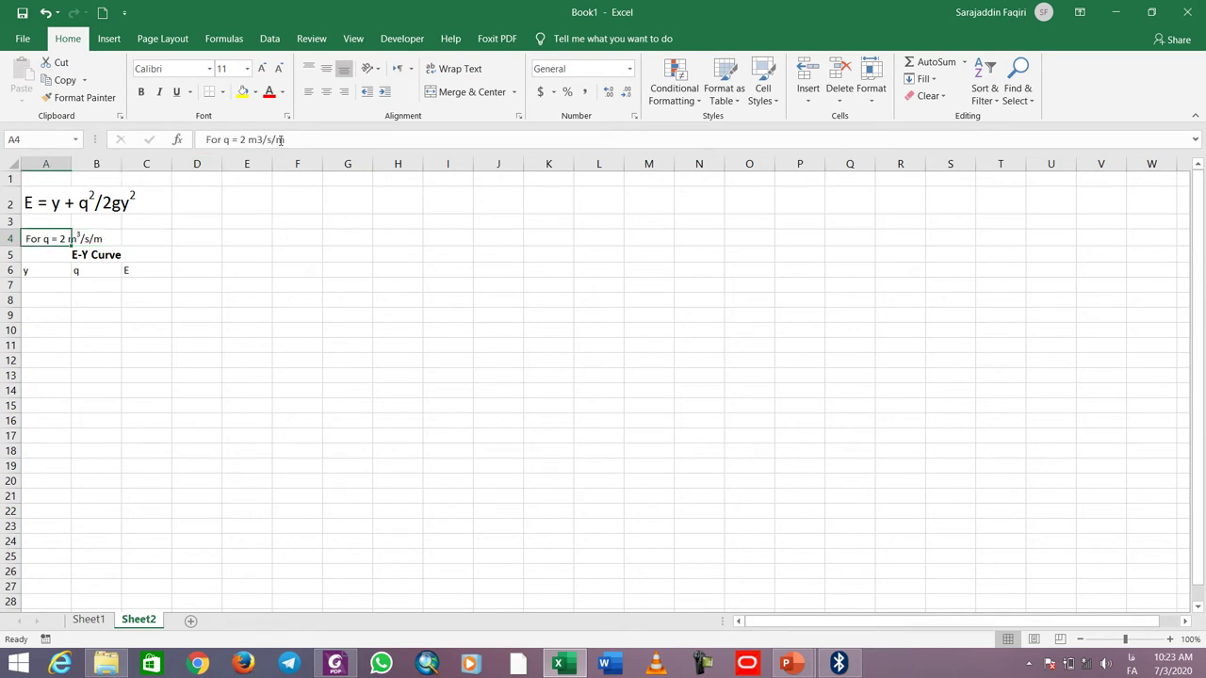
left_click_drag(285, 139, 248, 140)
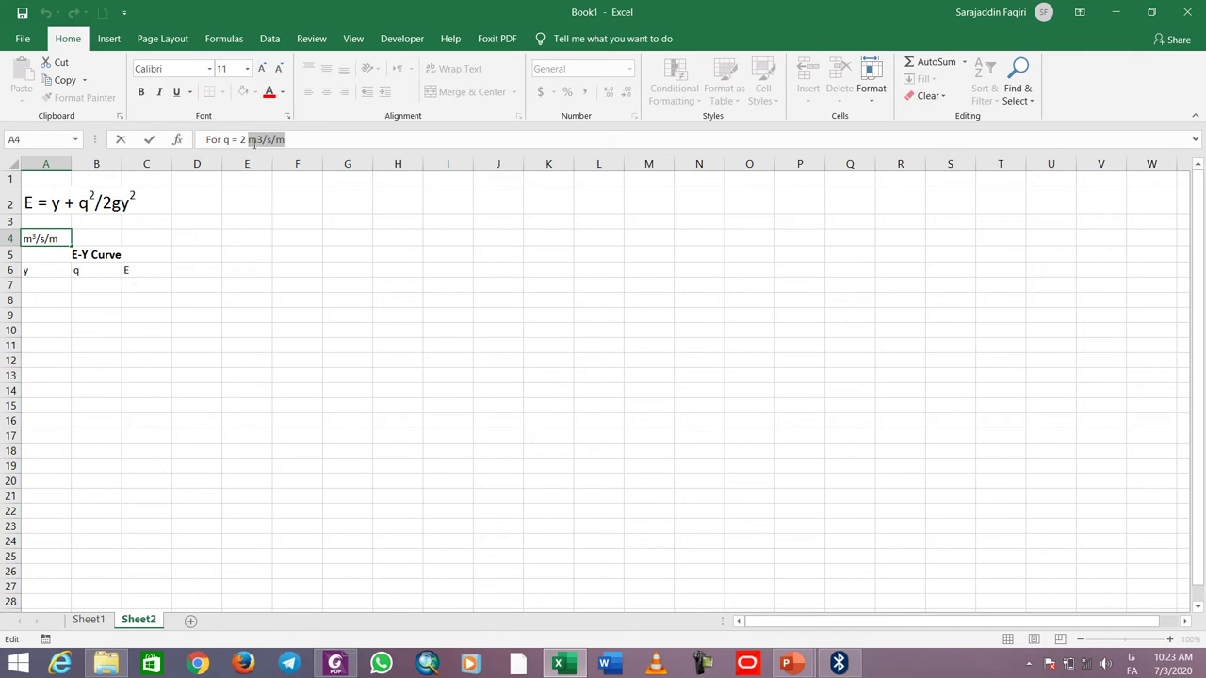
Step: Enter 2, 1.9 and 1.8 in the y column from A7 and extend the series down to 0.3 in A24
left_click(62, 288)
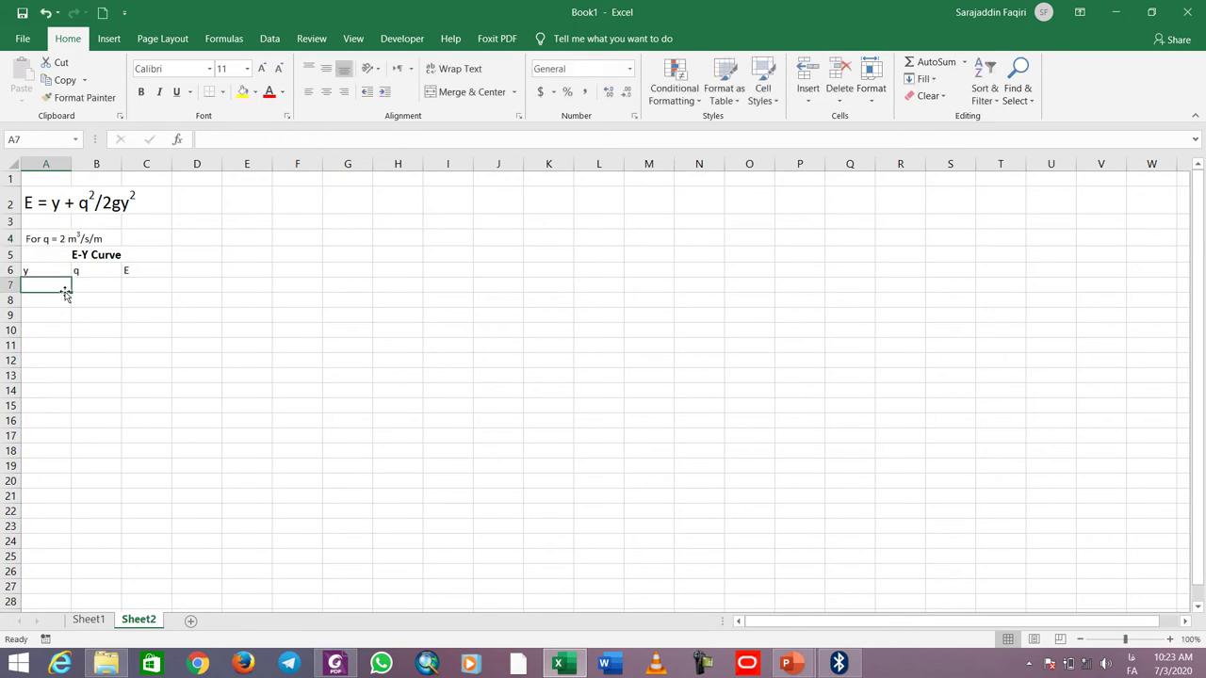
type("2")
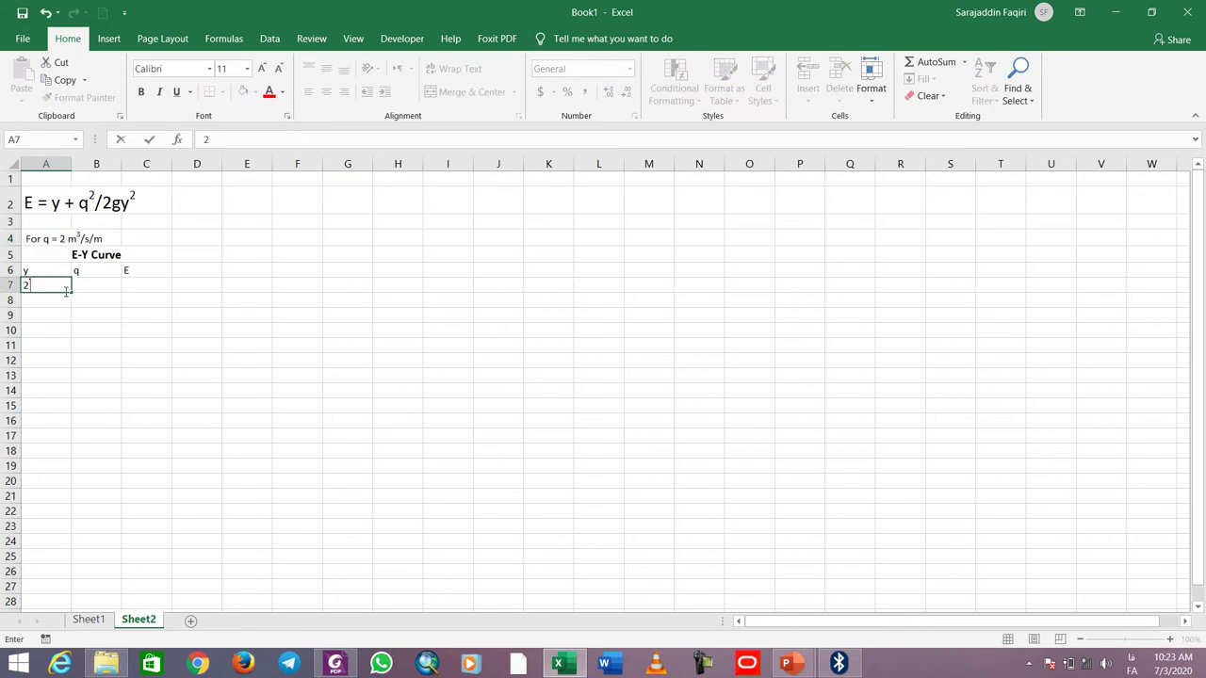
key("Return")
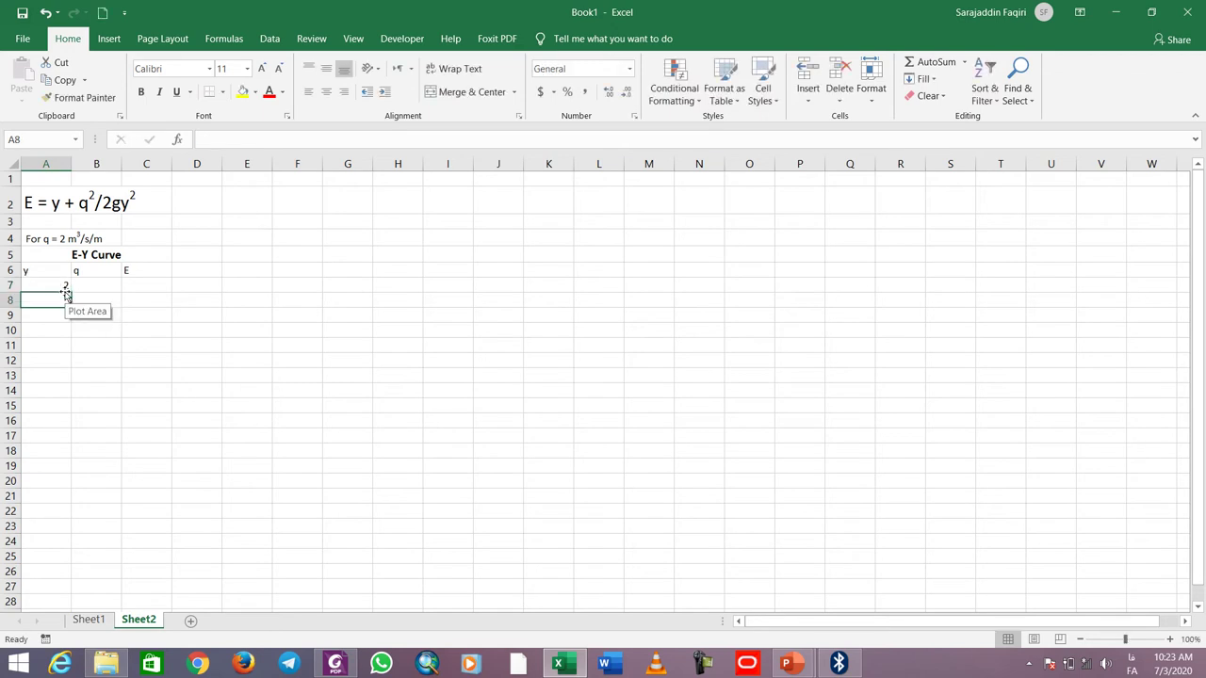
type("1.9")
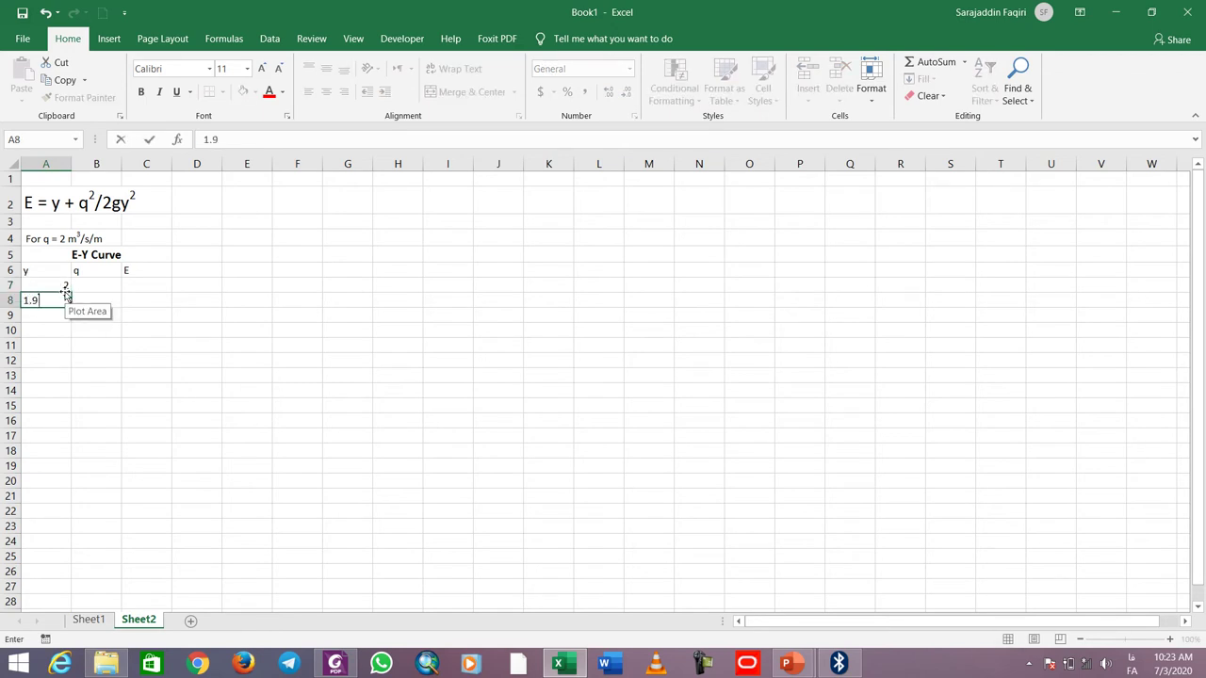
key("Return")
type("1.8")
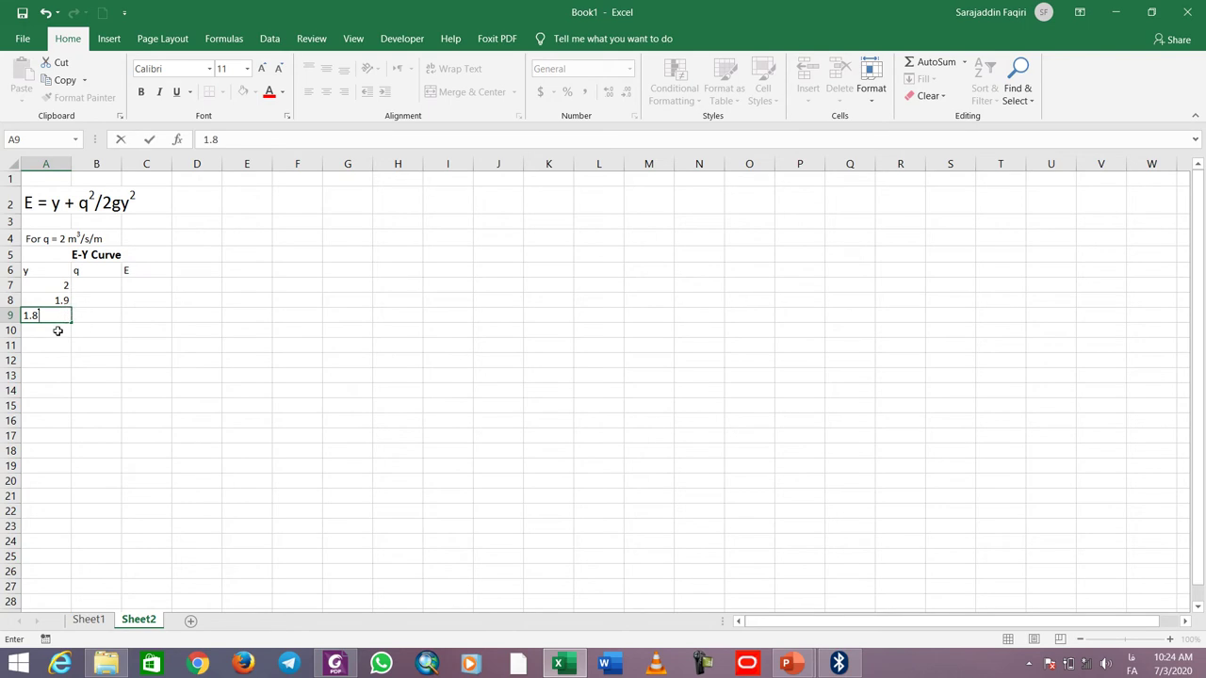
key("Return")
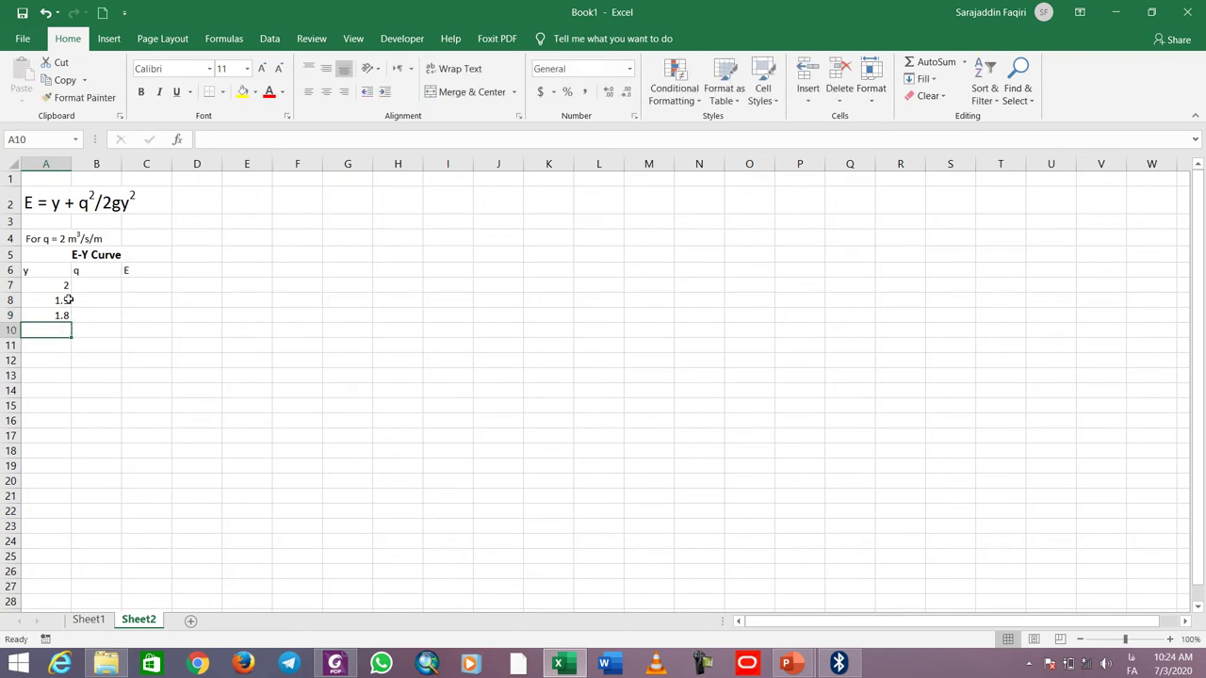
left_click_drag(60, 283, 69, 549)
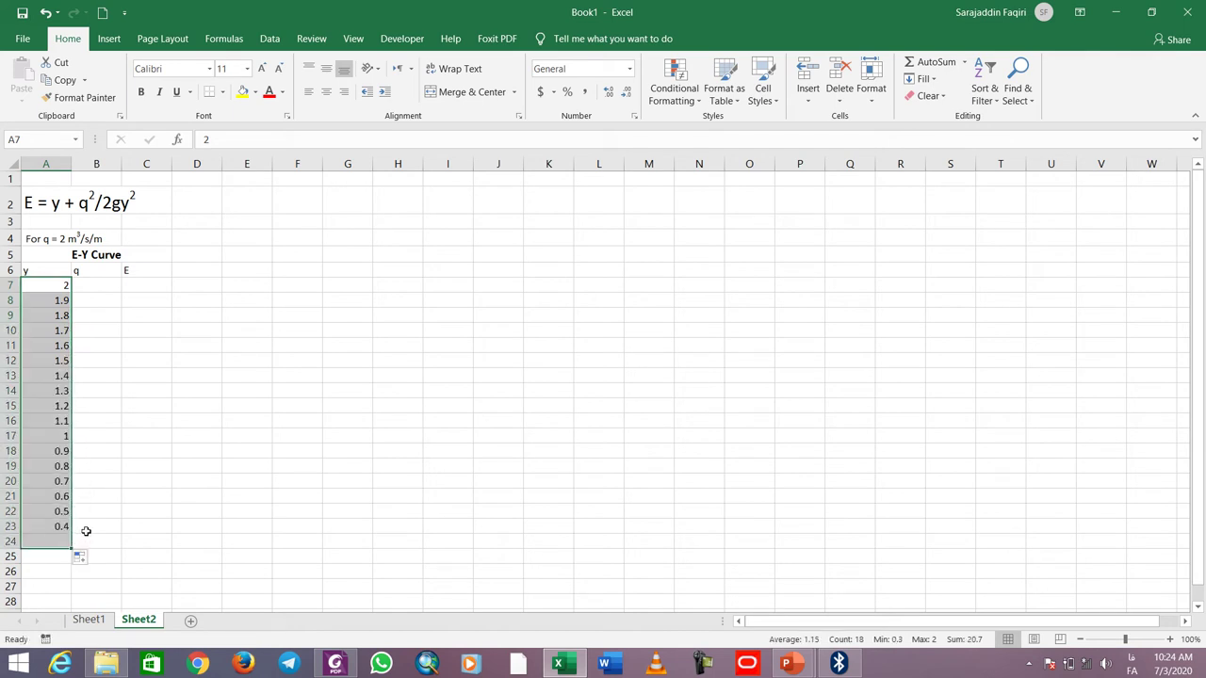
Step: Centre the contents of the y, q and E table range A6:C24 horizontally
left_click(107, 287)
left_click(50, 271)
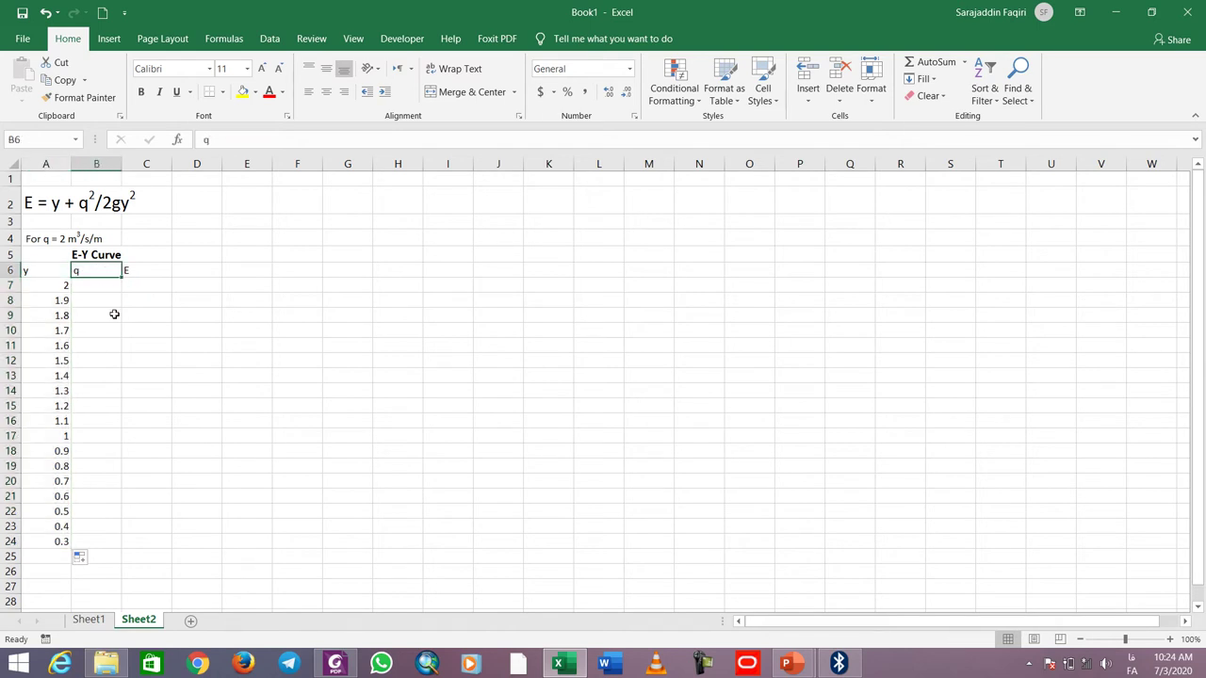
left_click_drag(43, 269, 135, 541)
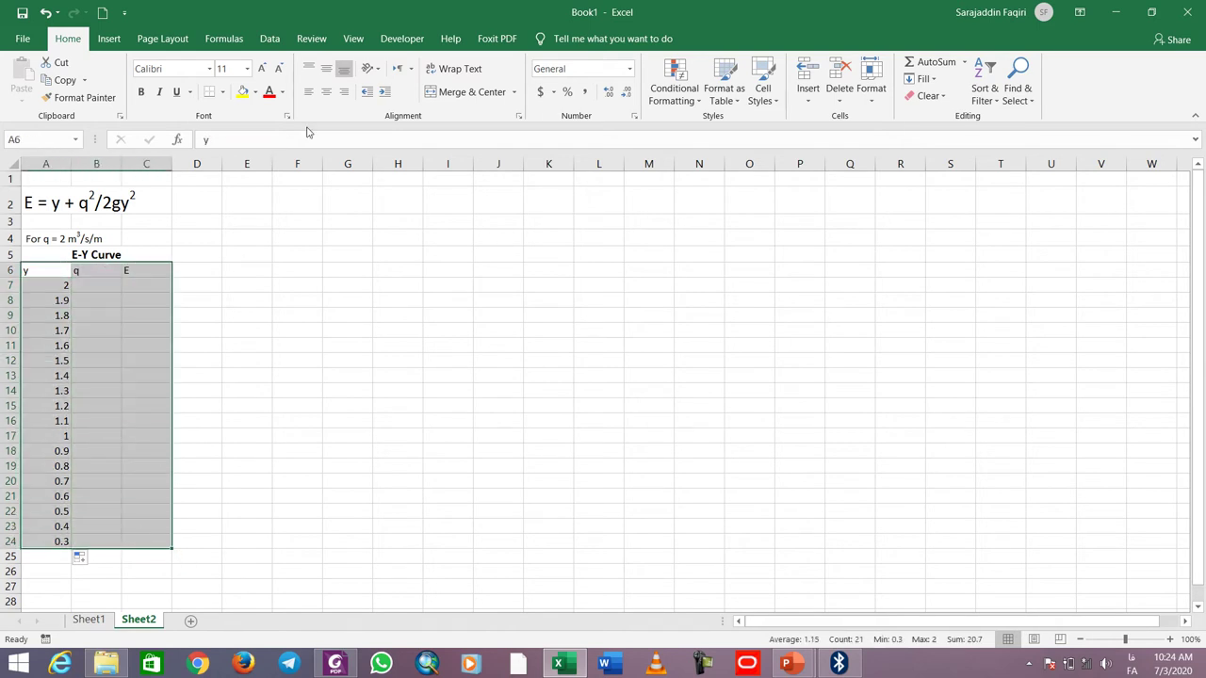
left_click(326, 92)
Step: Enter 2 as the first q value in B7
left_click(108, 284)
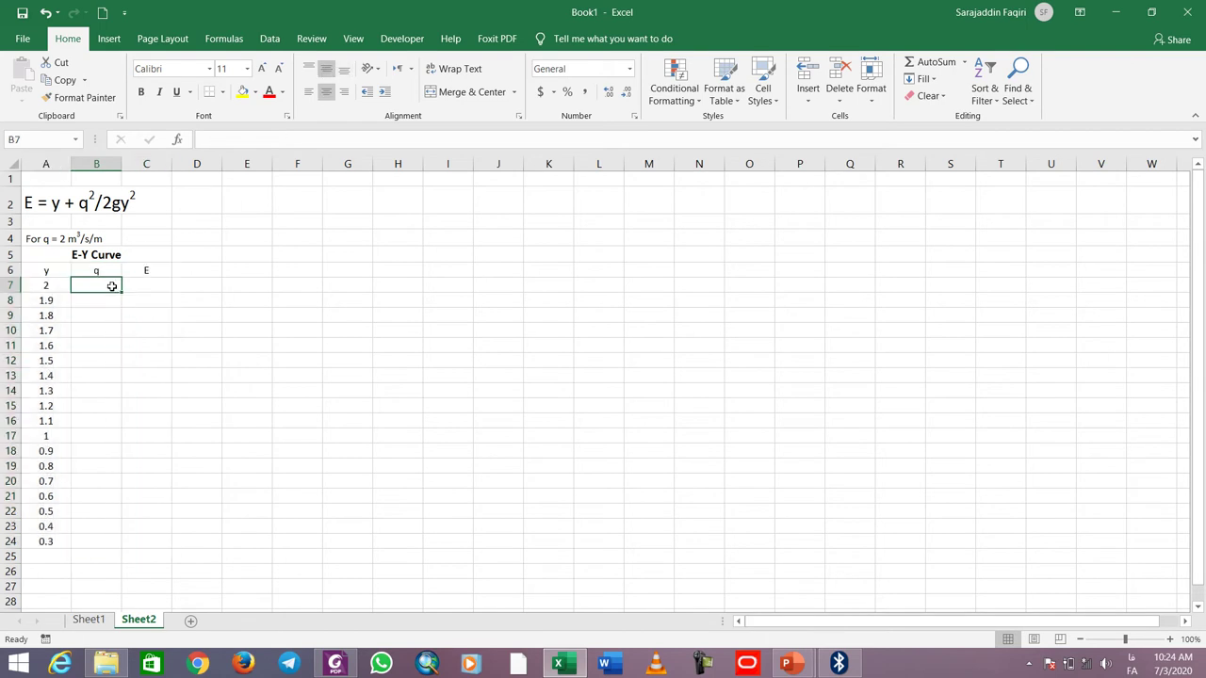
type("2")
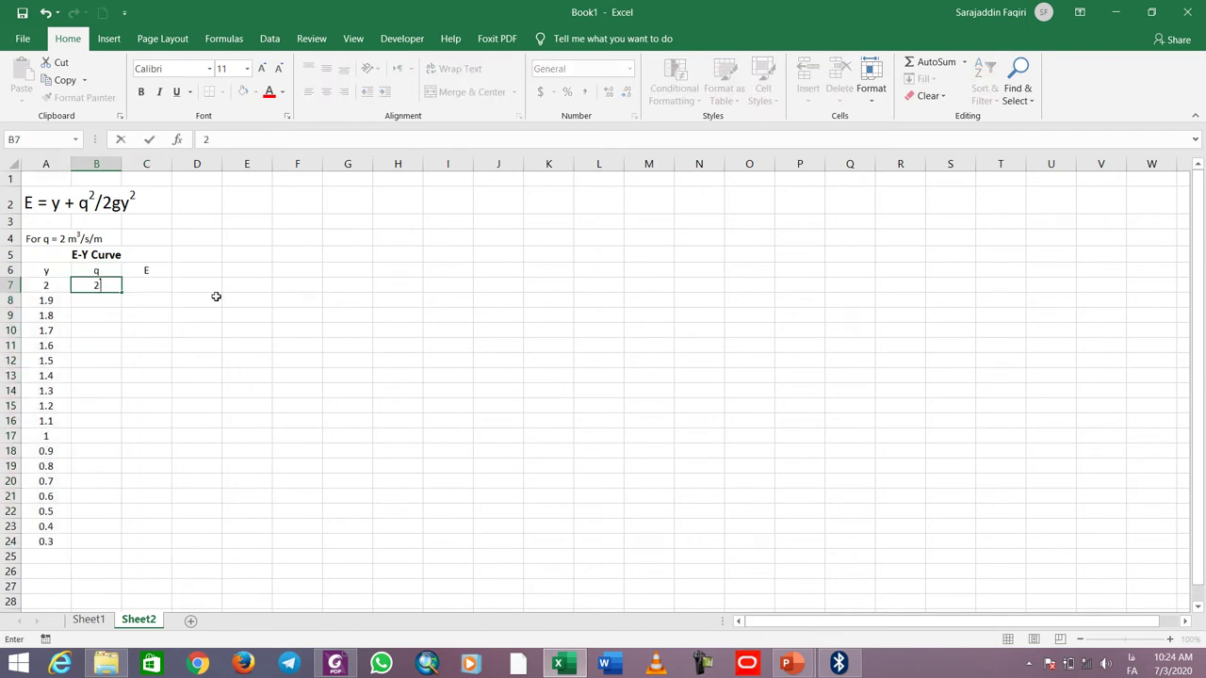
left_click(158, 286)
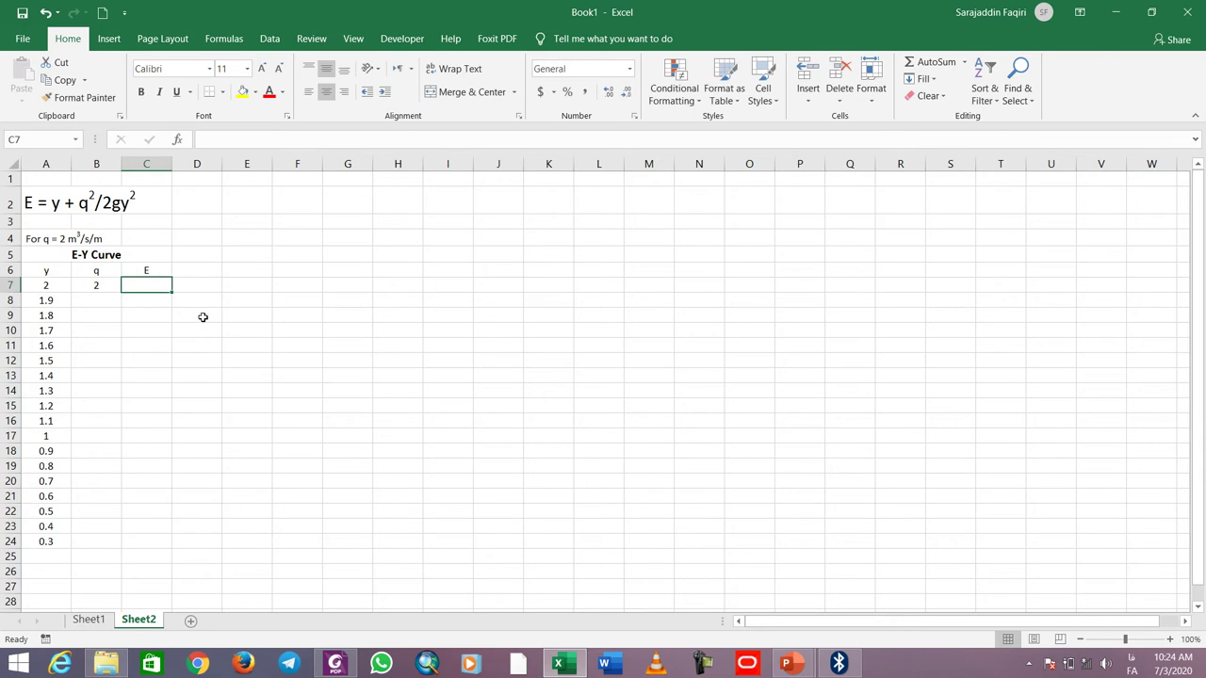
Step: Begin the specific energy formula in C7 with =A7+, following the equation in A2
left_click(62, 209)
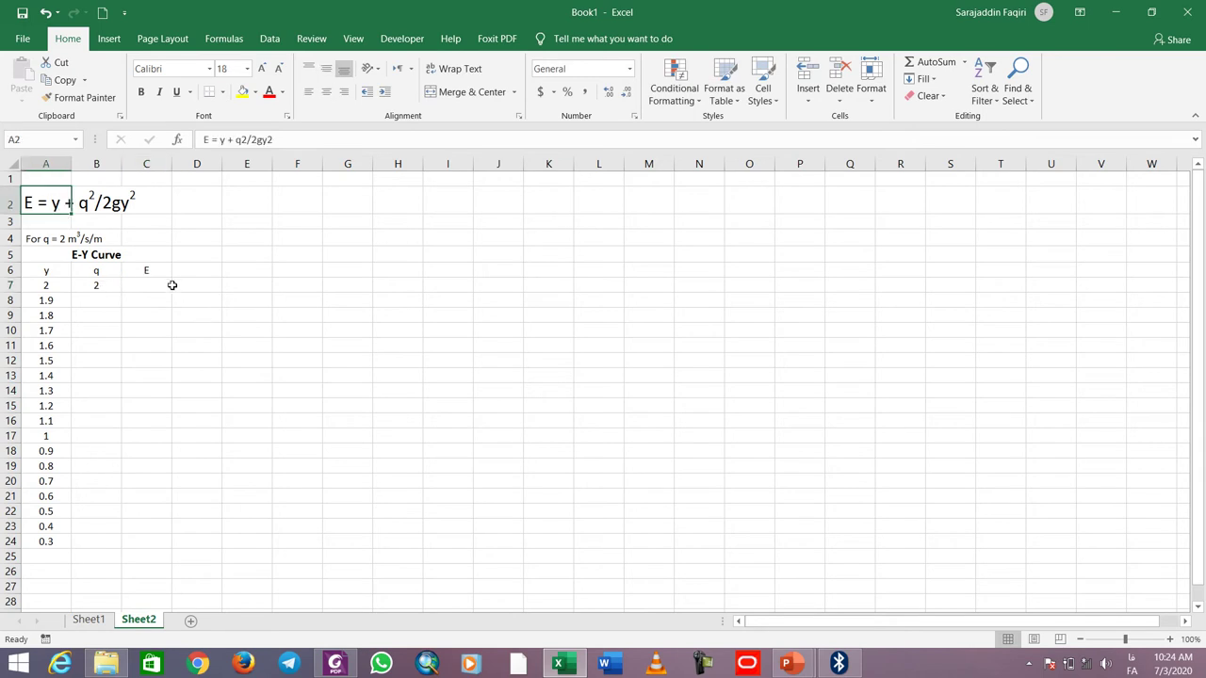
left_click(148, 288)
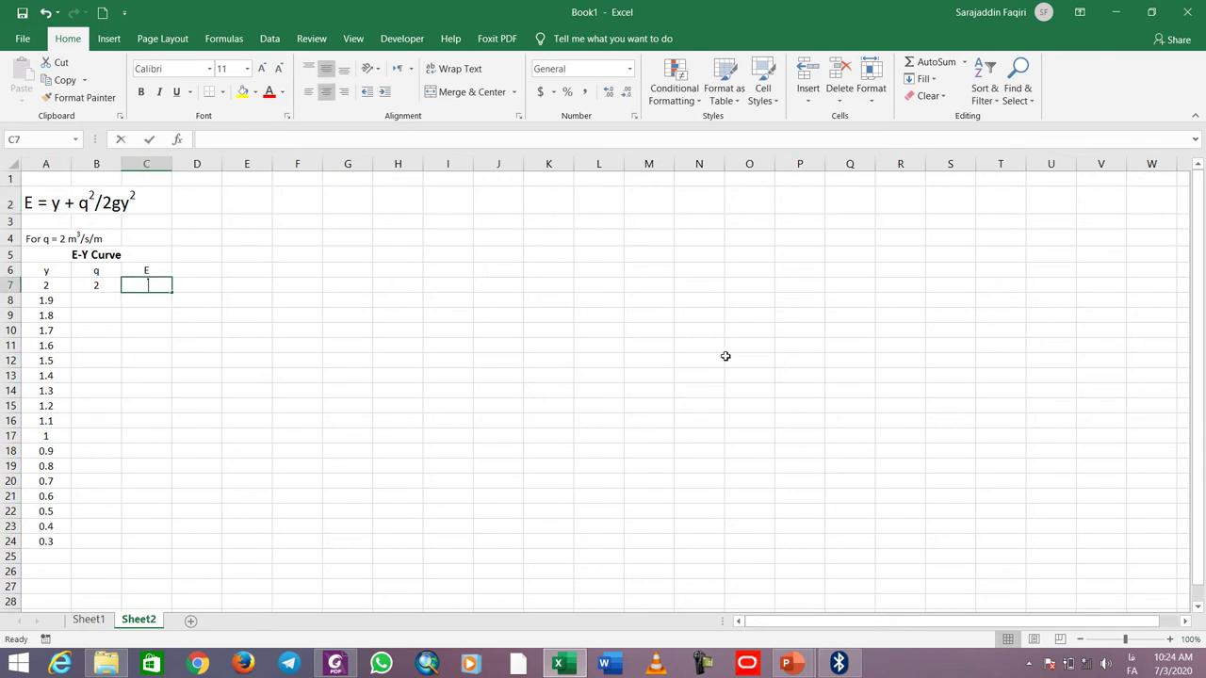
type("=")
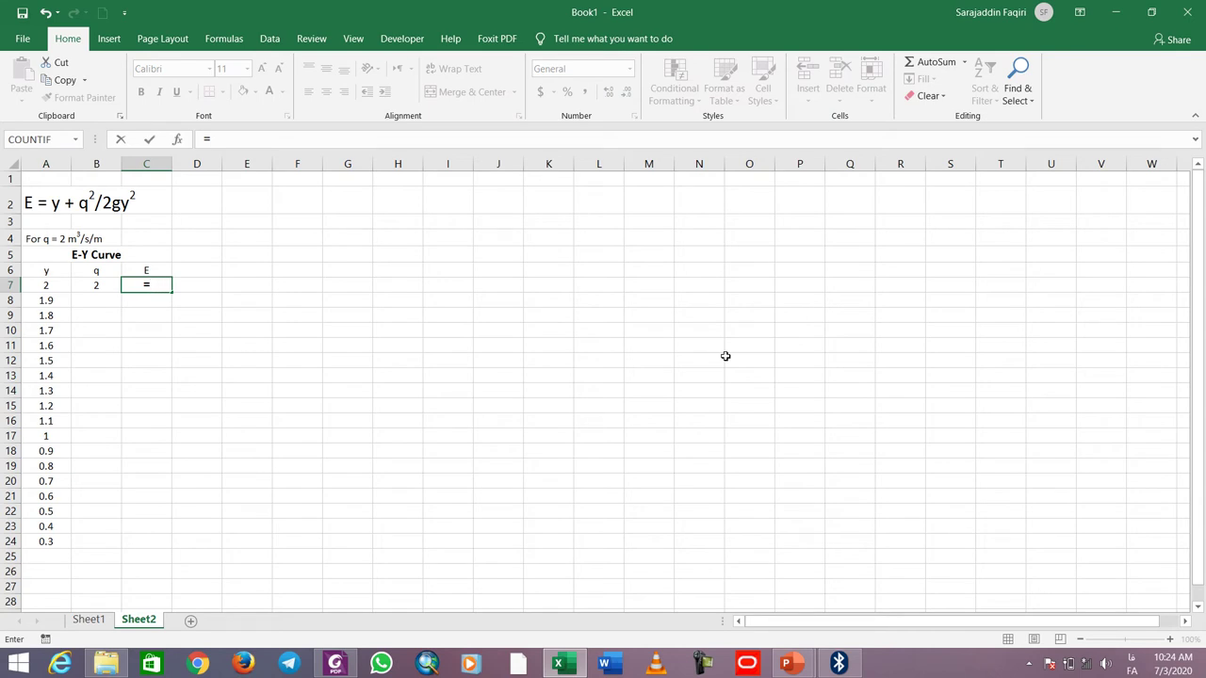
left_click(62, 284)
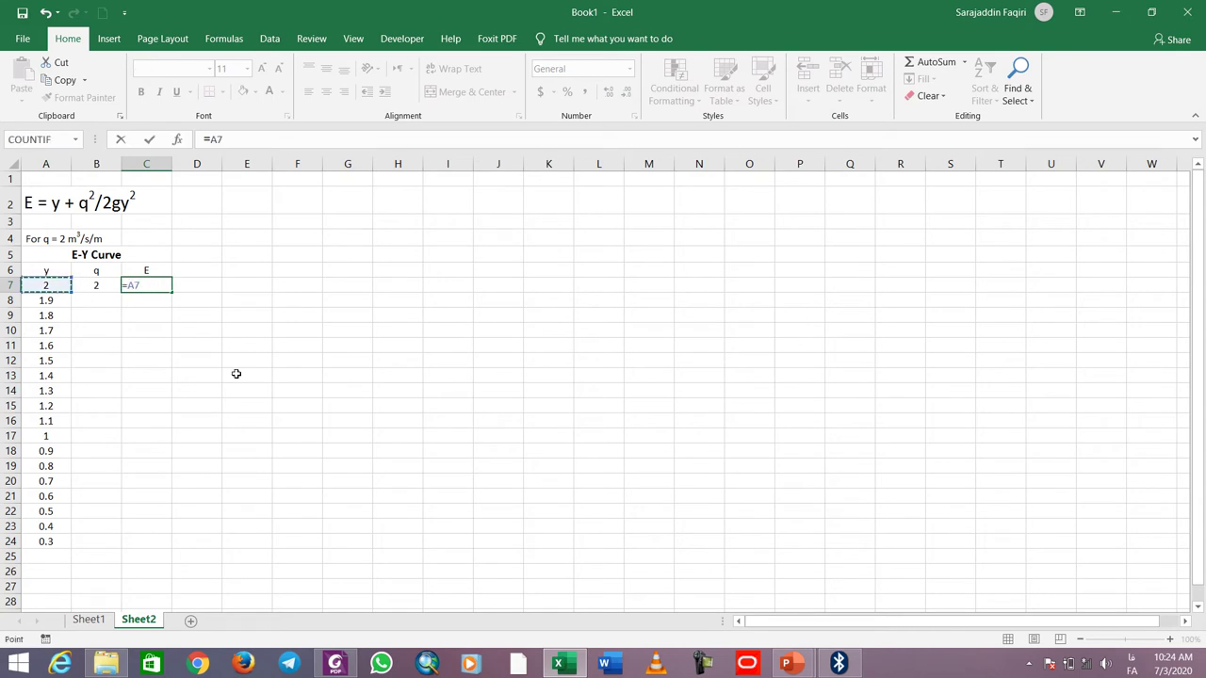
type("+")
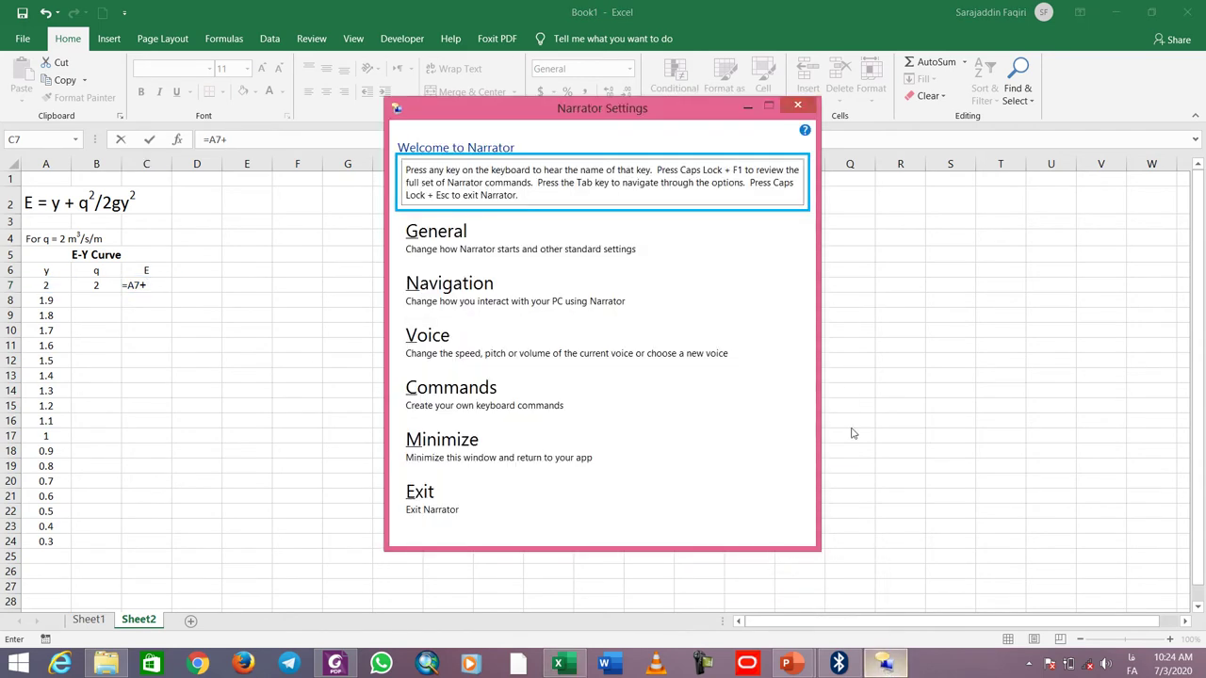
Step: Close the Narrator Settings window and switch the keyboard language to English (United States)
left_click(806, 110)
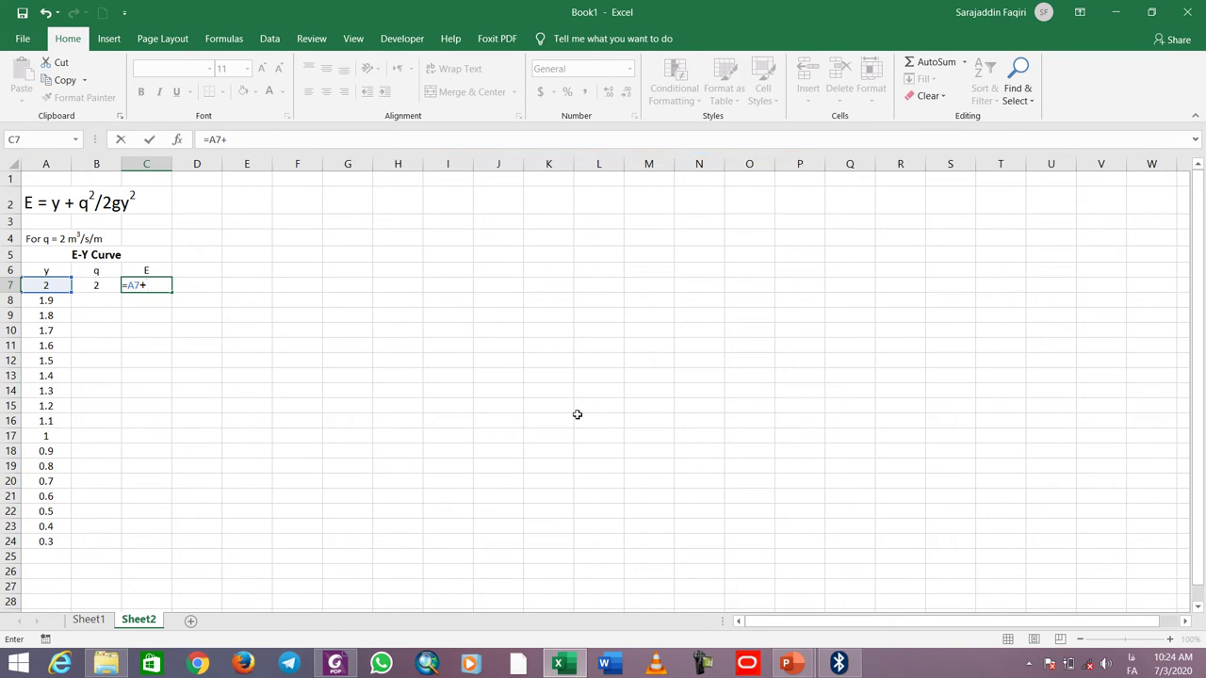
left_click(1132, 670)
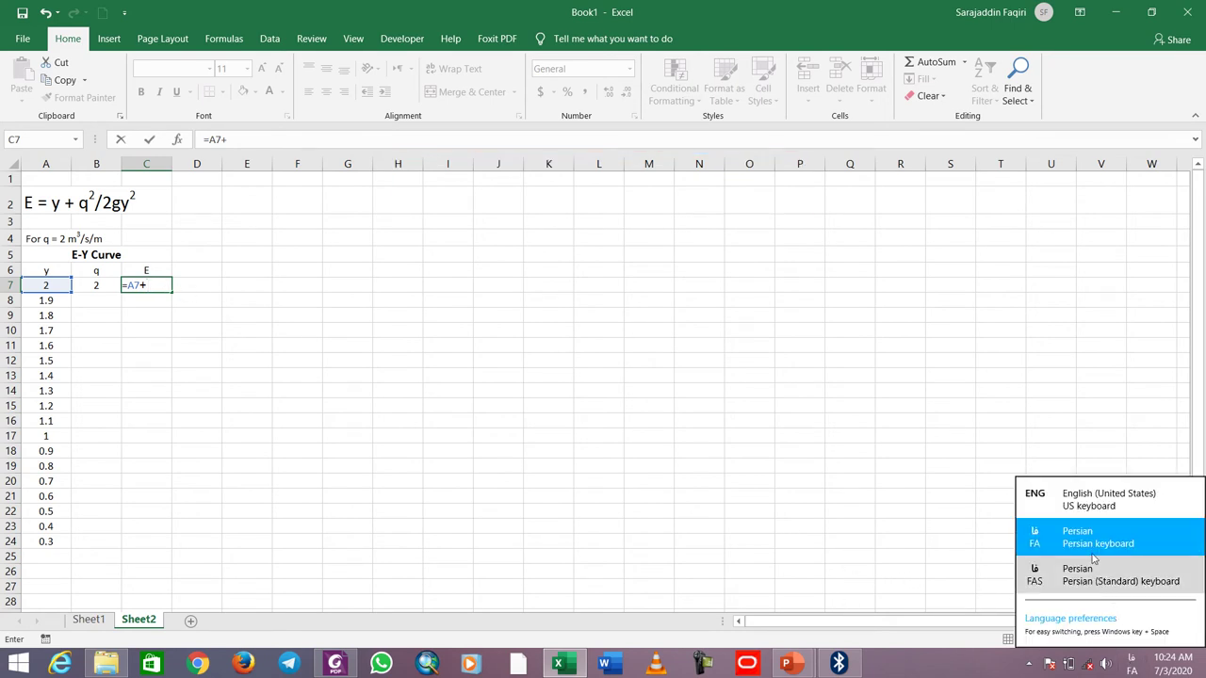
left_click(1083, 500)
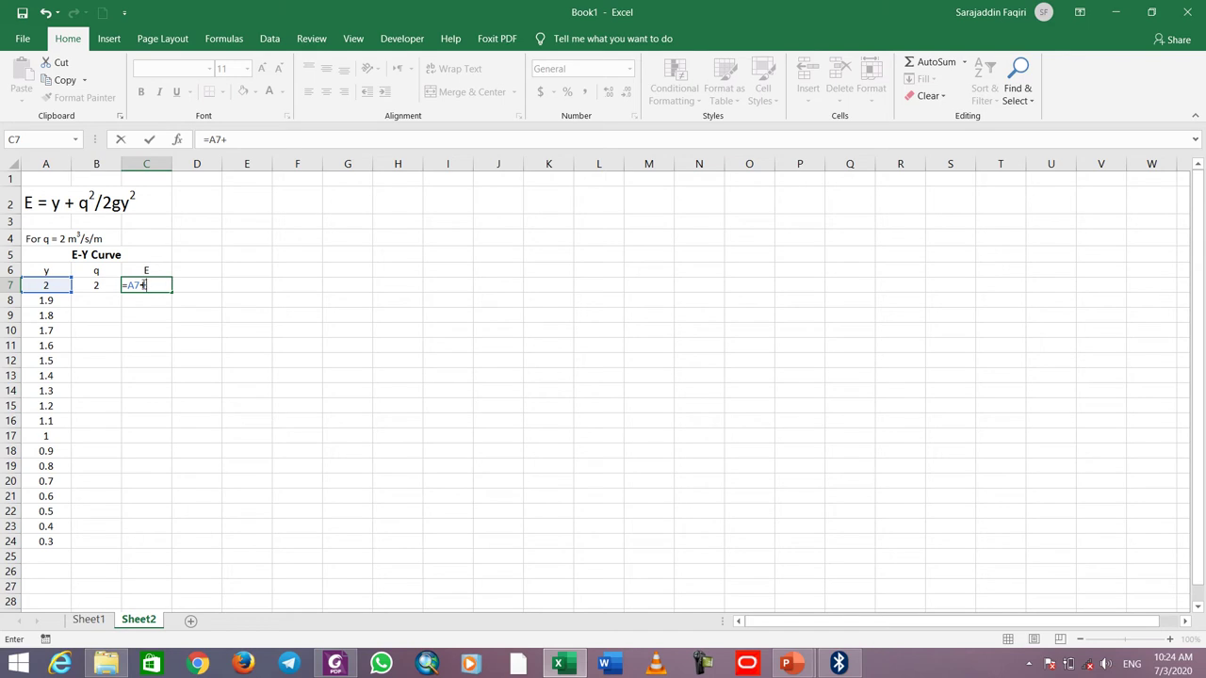
Step: Complete the specific energy formula in C7 as =A7+(B7^2)/(2*9.81*A7^2)
type("(")
key("Left")
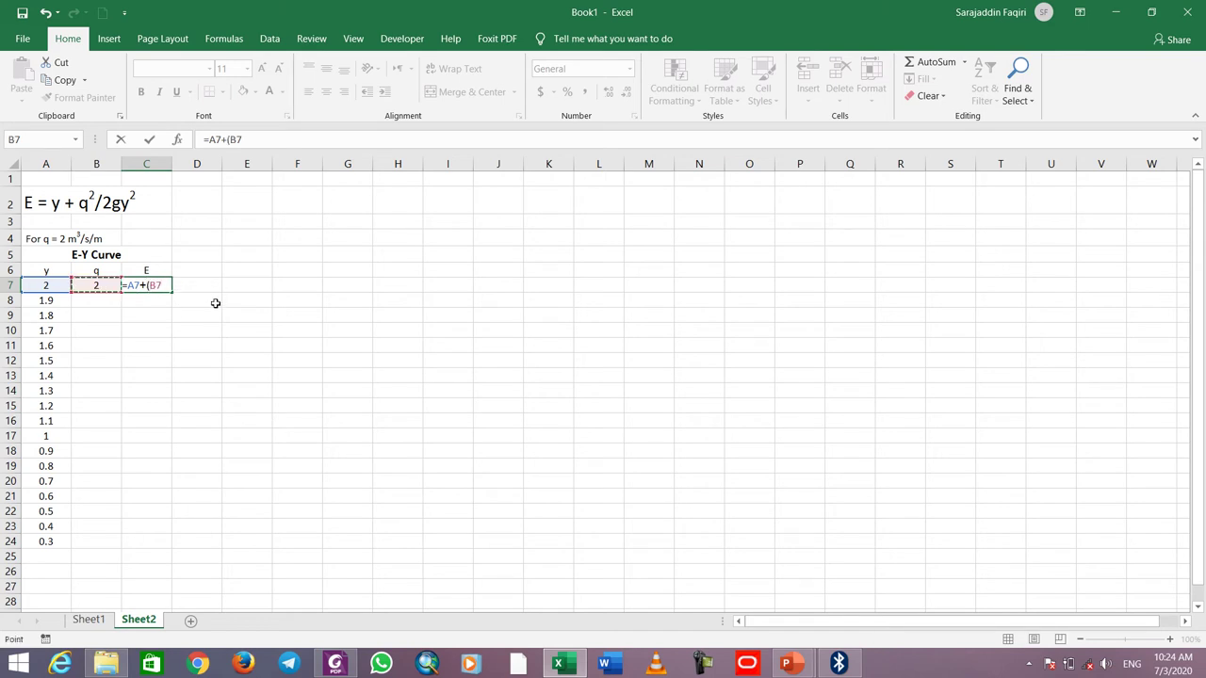
type("^2)/")
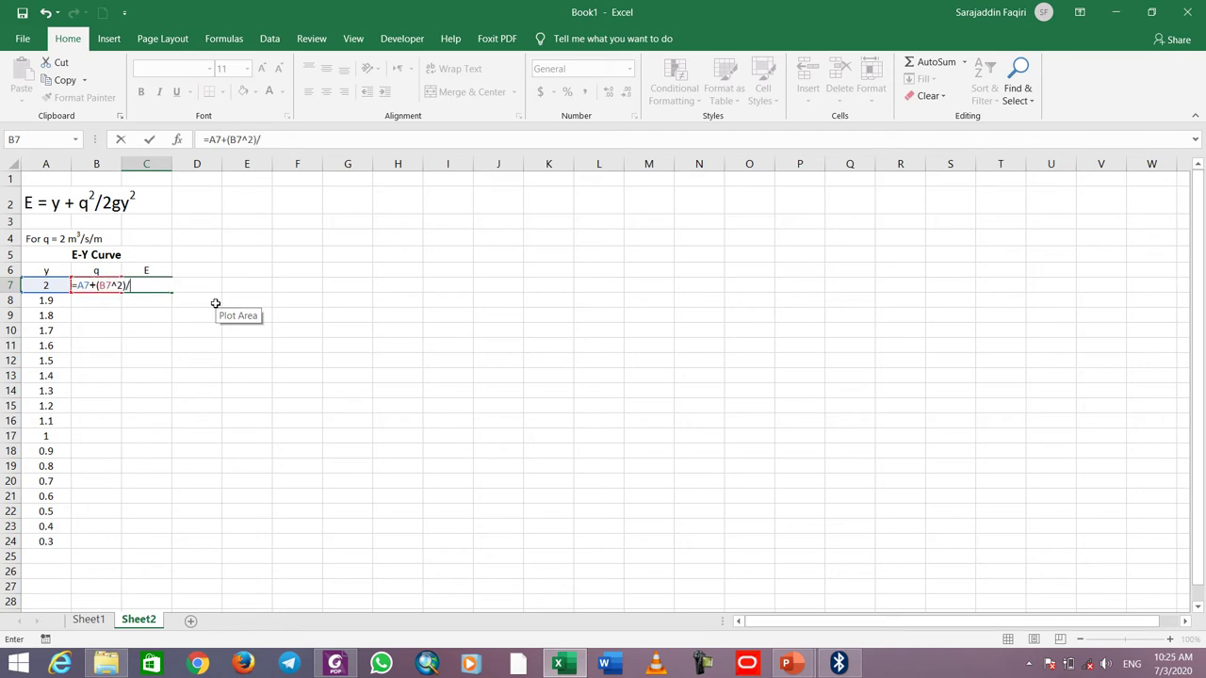
type("(2*9.81*")
left_click(60, 287)
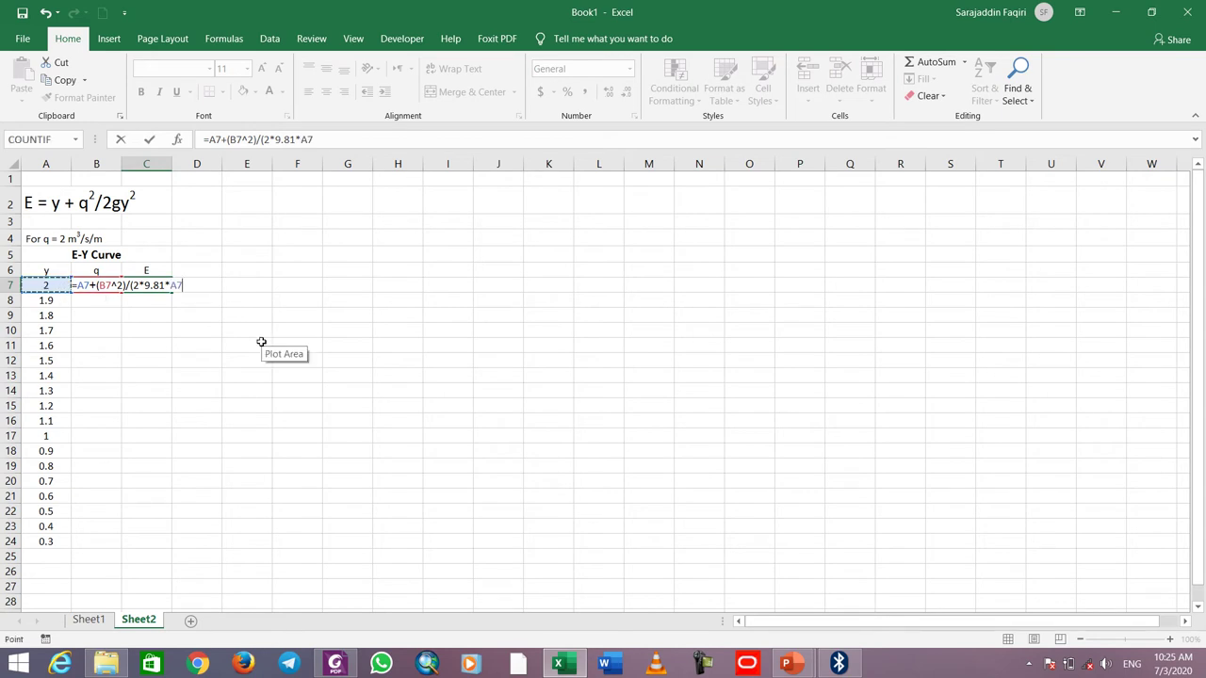
type("^2)")
key("Return")
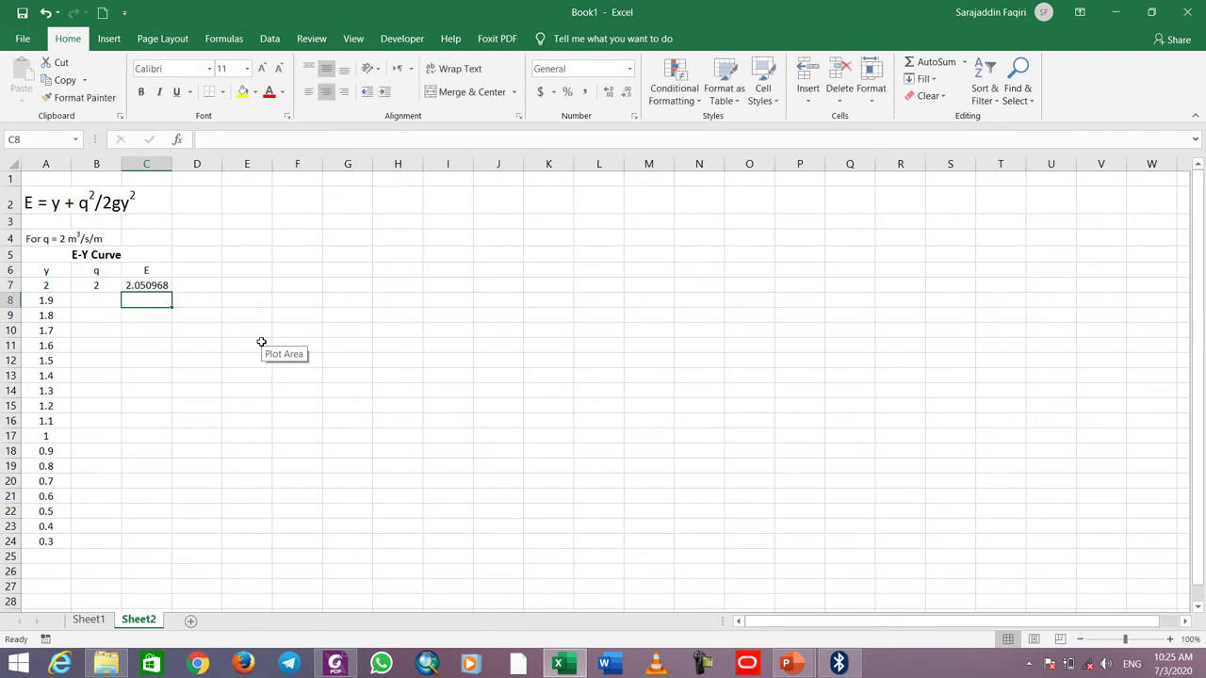
Step: Reduce the displayed precision of the E value in C7 to two decimal places
left_click(152, 282)
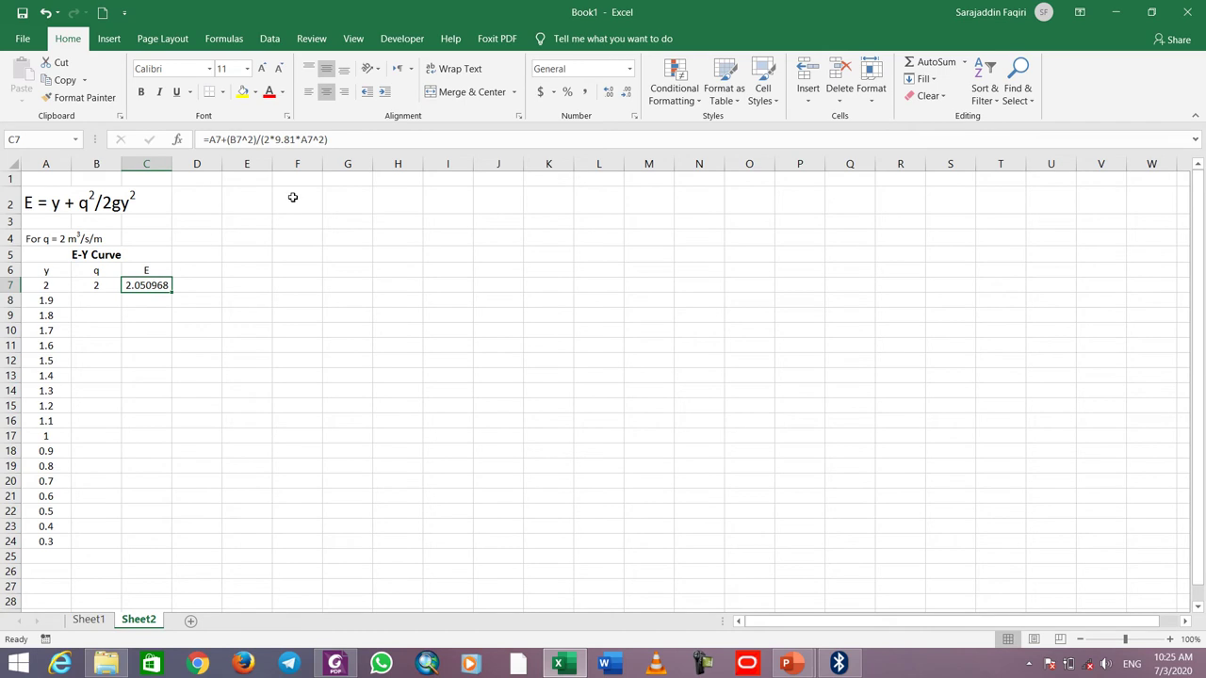
left_click(625, 94)
left_click(625, 95)
left_click(625, 94)
left_click(625, 94)
Step: Try to fill the q value and E formula in B7:C7 together down to row 24
left_click(102, 286)
left_click_drag(97, 284, 172, 557)
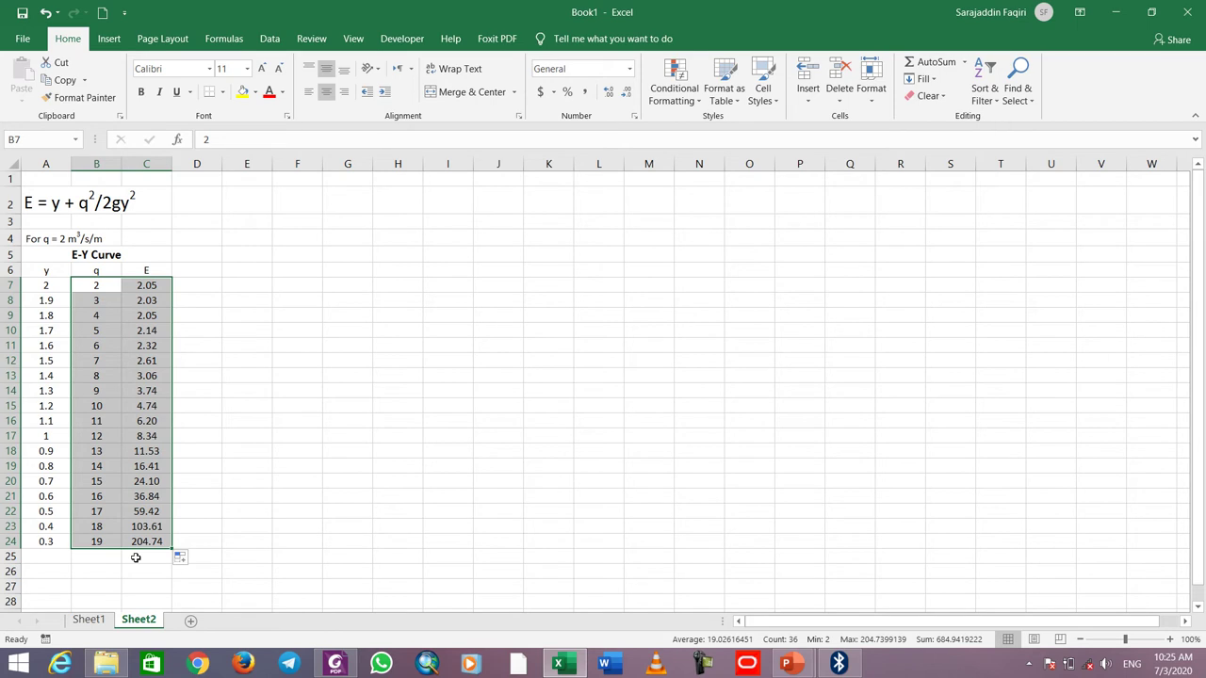
key("ctrl+z")
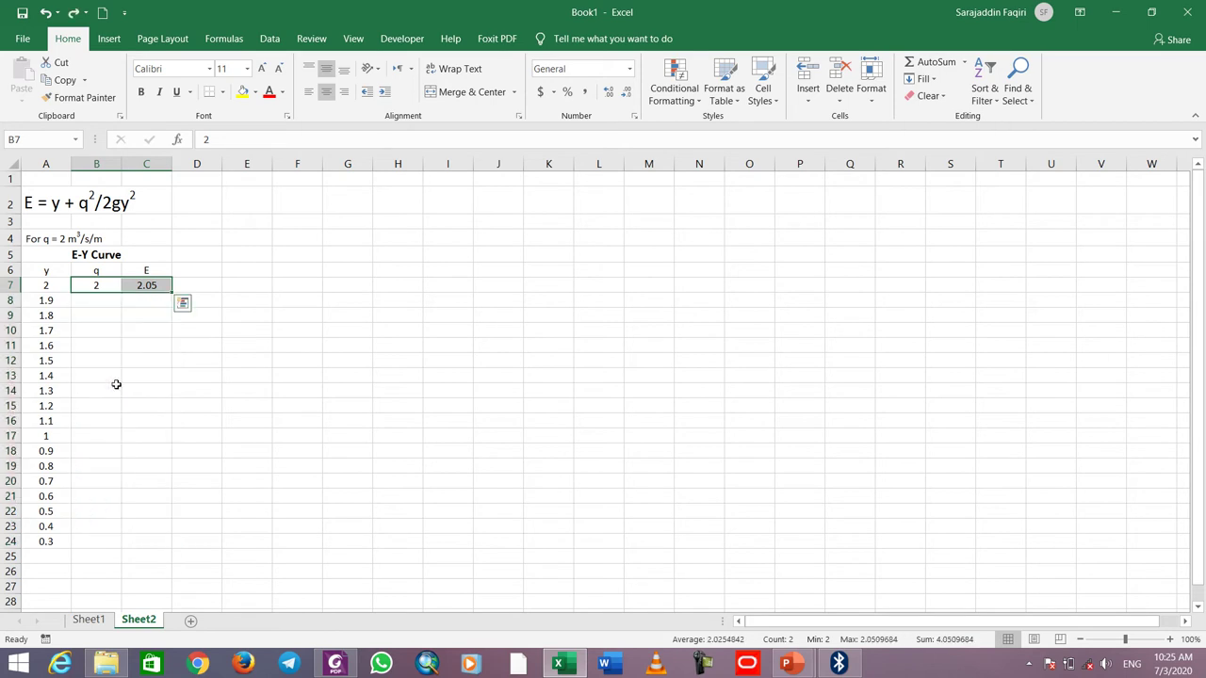
Step: Copy the q value 2 down to B24 and fill the E formula from C7 down to C24
left_click(107, 287)
left_click_drag(124, 295, 126, 555)
left_click(144, 288)
double_click(171, 291)
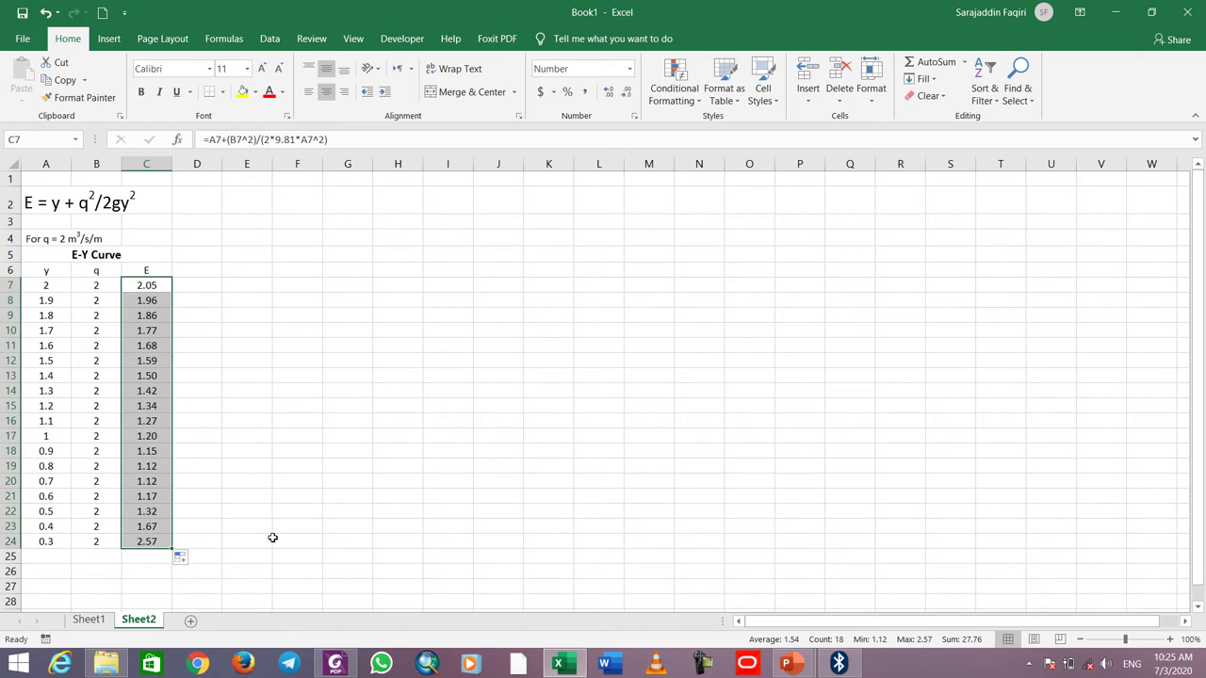
Step: Examine the y, q and E values in rows 7 to 9 against the specific energy equation in A2
left_click(55, 285)
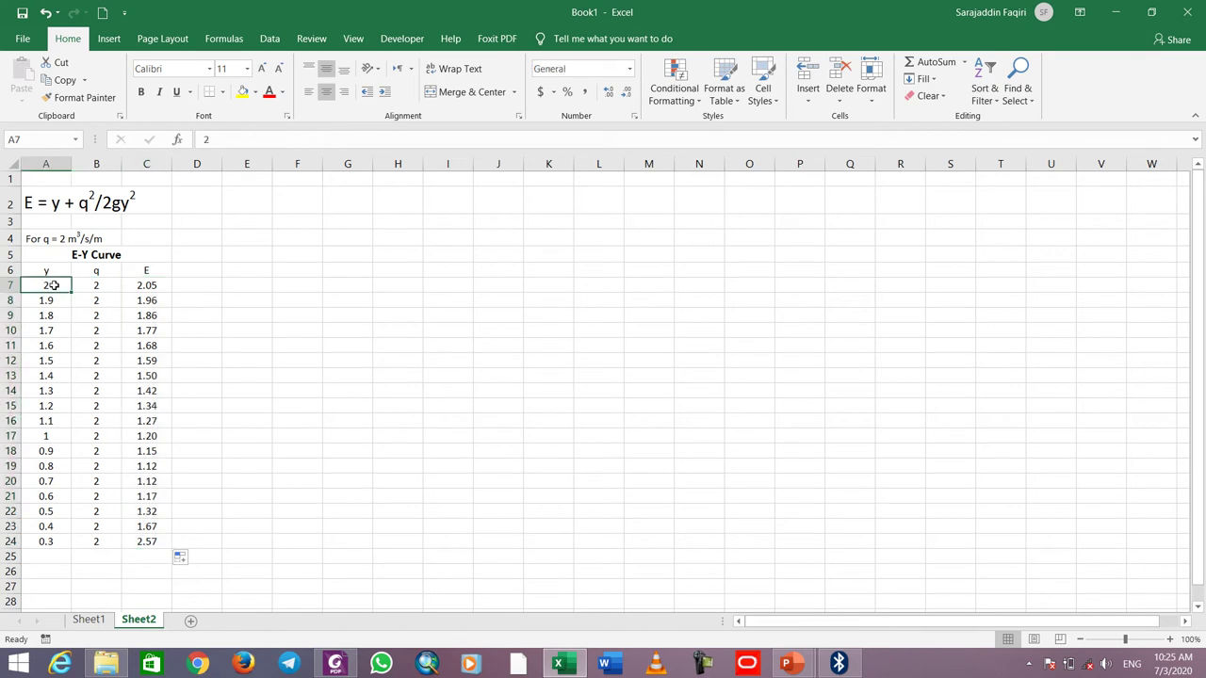
left_click(87, 286)
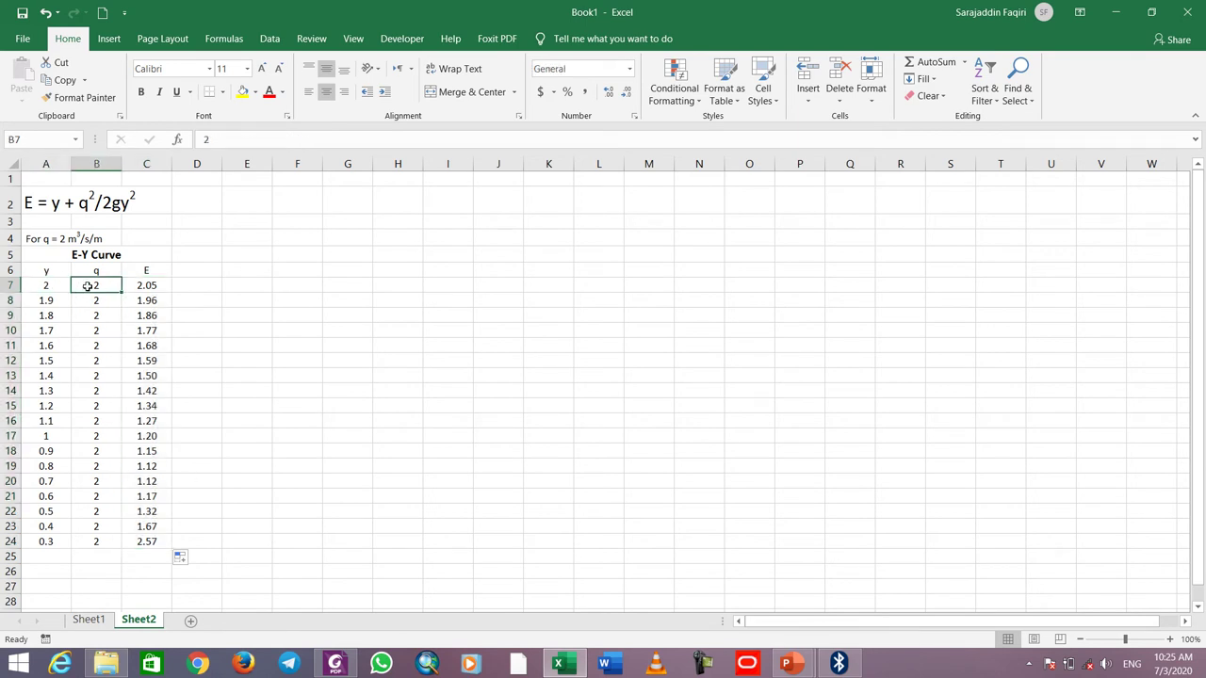
left_click(139, 285)
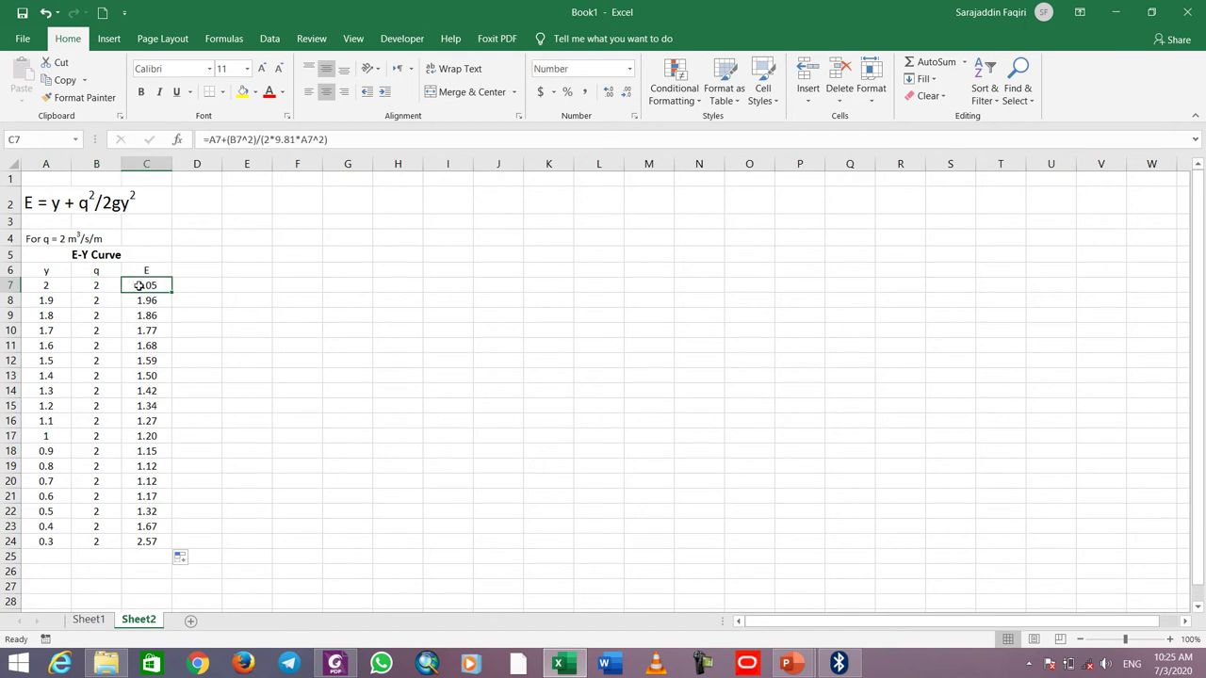
left_click(58, 300)
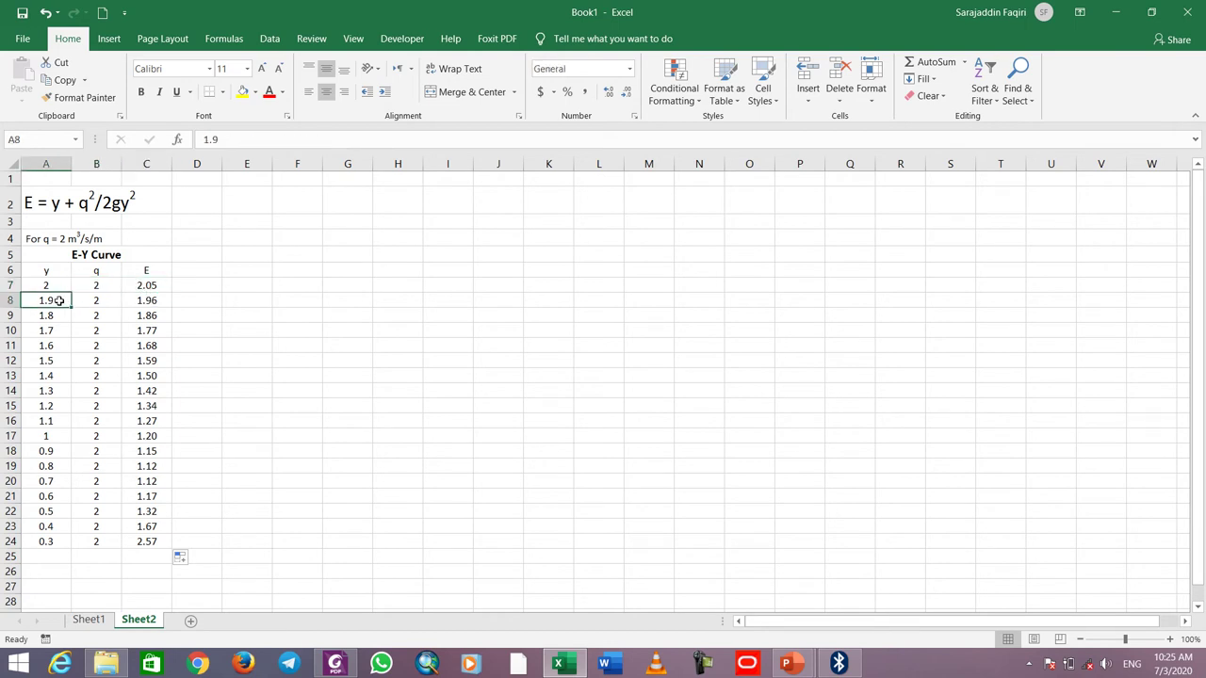
left_click(116, 299)
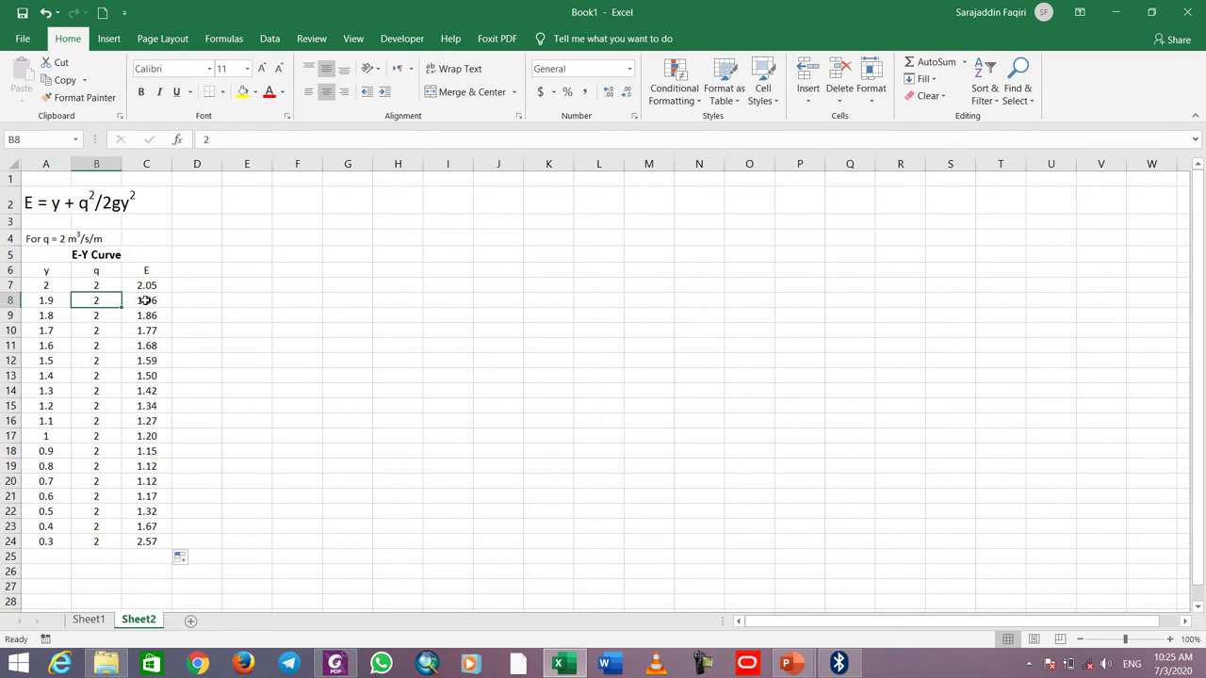
left_click(148, 301)
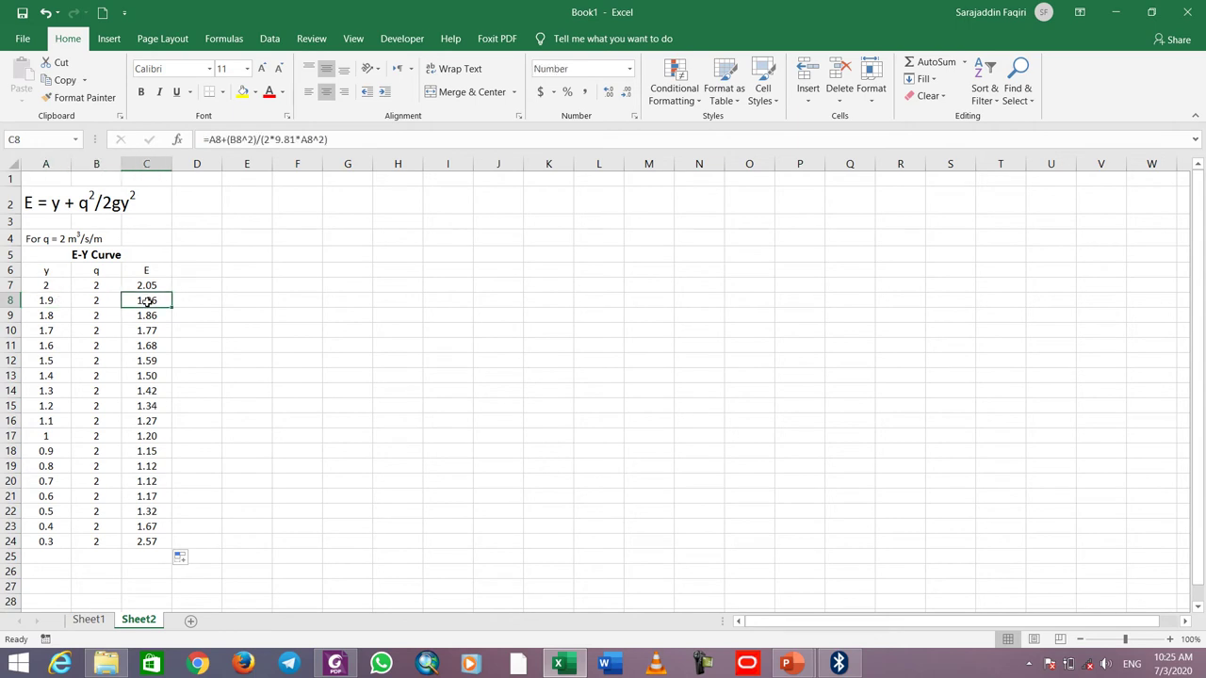
left_click(58, 316)
left_click_drag(53, 317, 136, 315)
left_click(54, 315)
left_click_drag(61, 315, 146, 315)
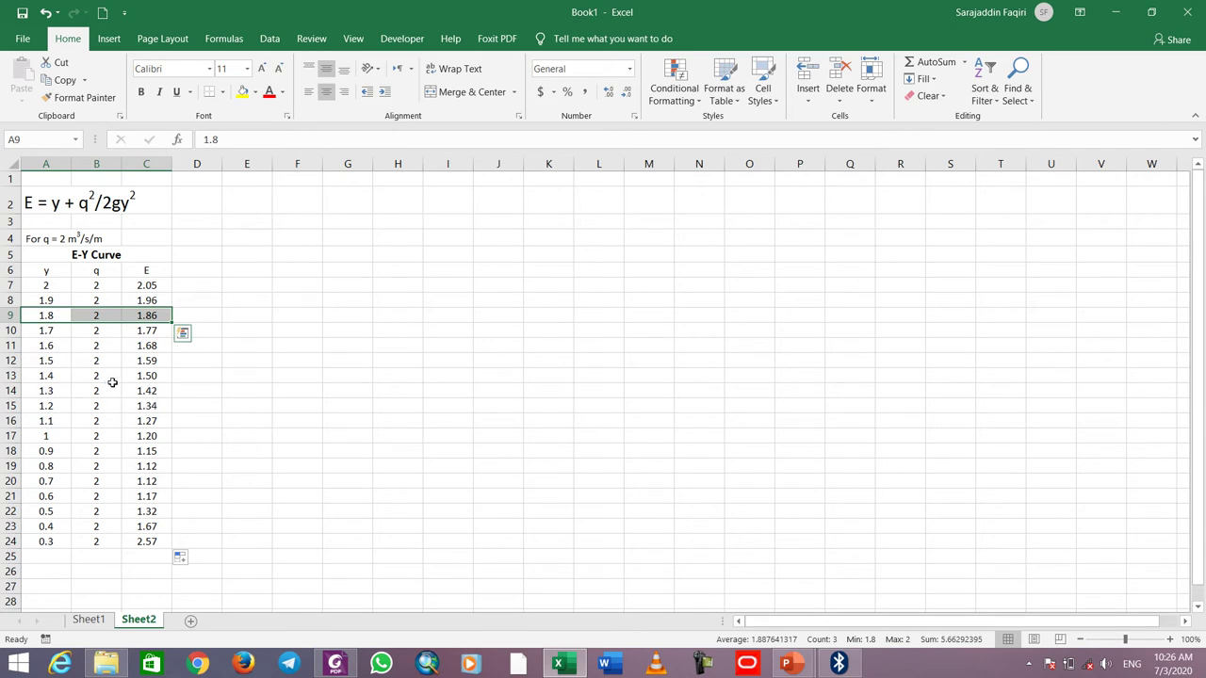
left_click(58, 315)
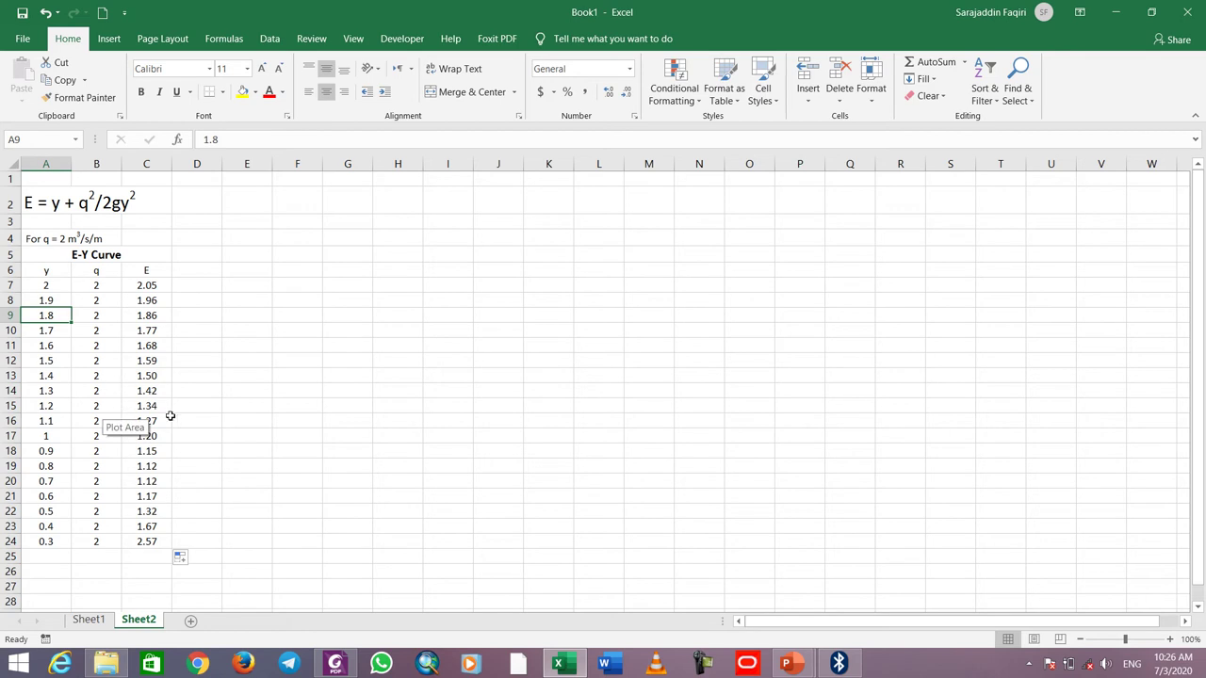
left_click(279, 388)
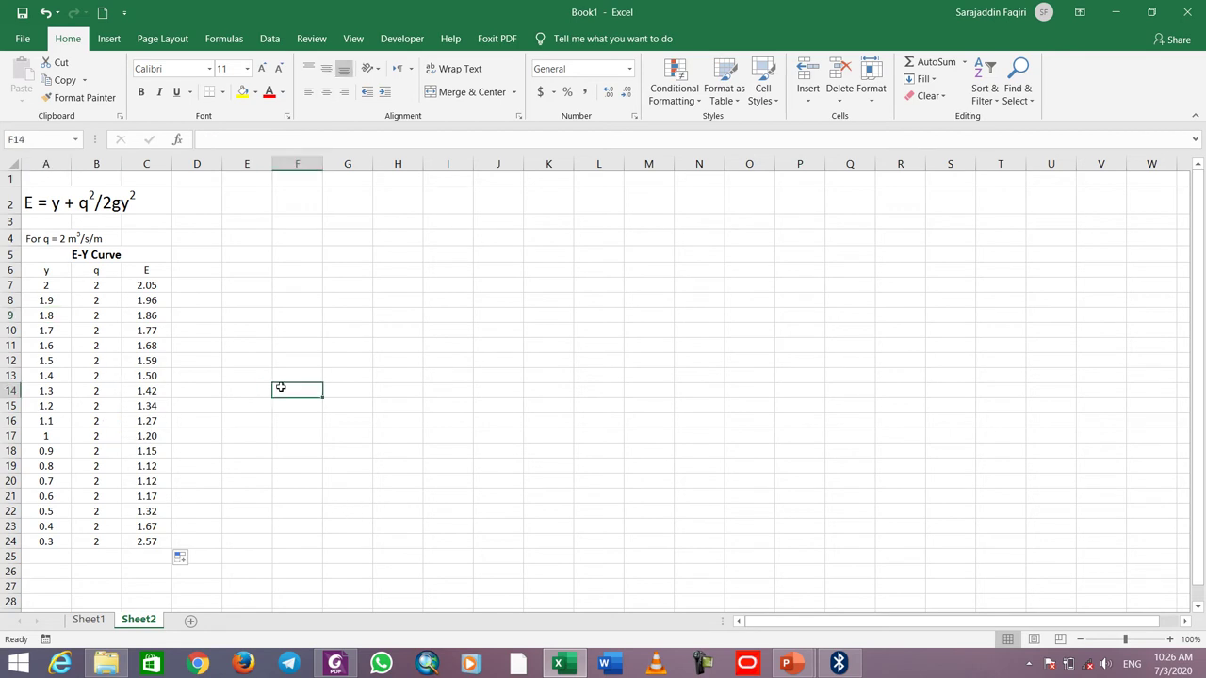
left_click(45, 283)
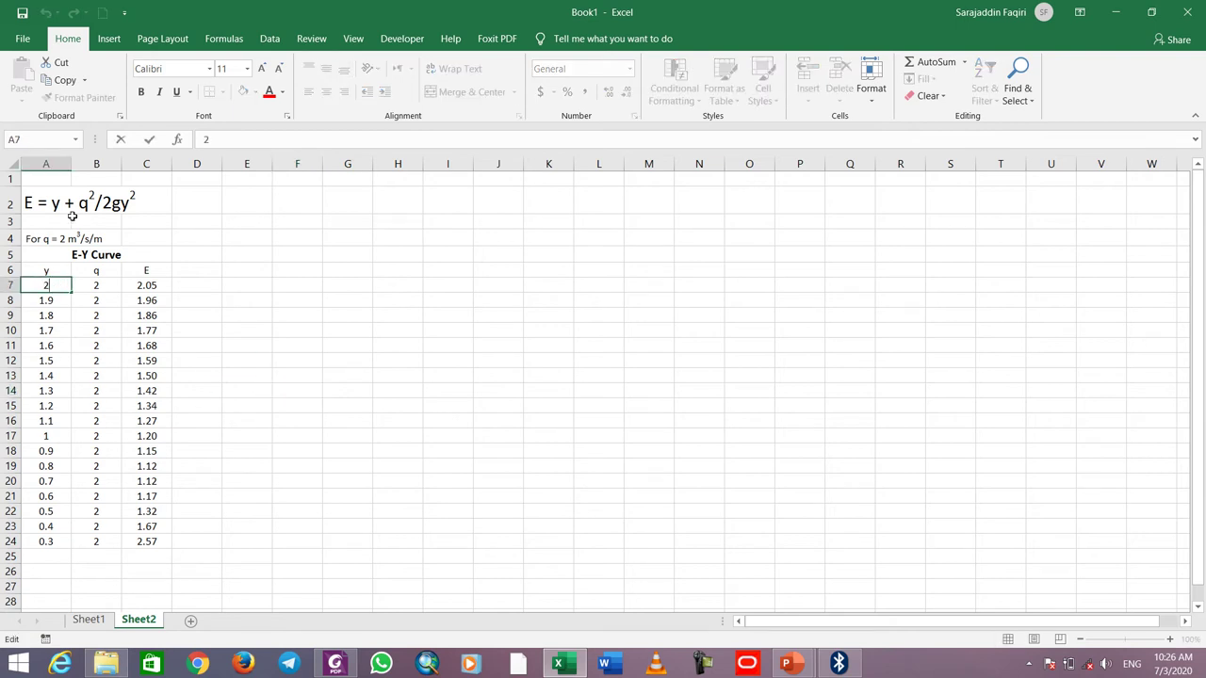
left_click(54, 207)
left_click(104, 288)
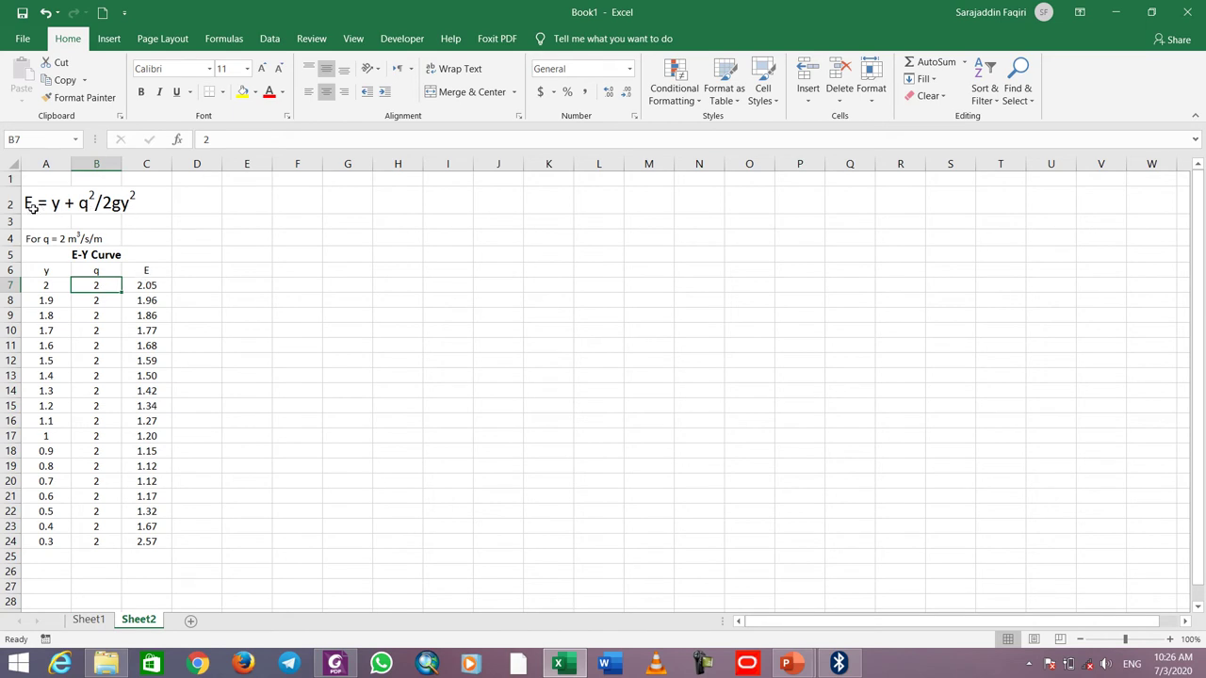
left_click(149, 287)
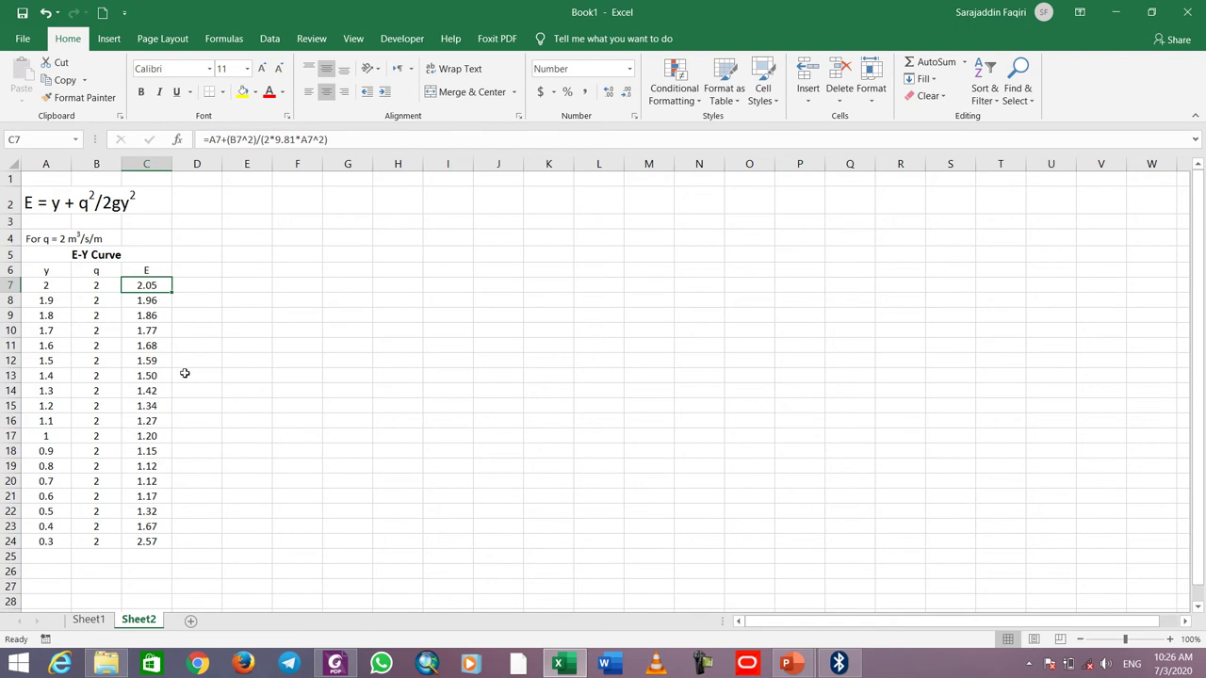
Step: Insert a scatter chart with smooth lines from the table data
left_click(109, 38)
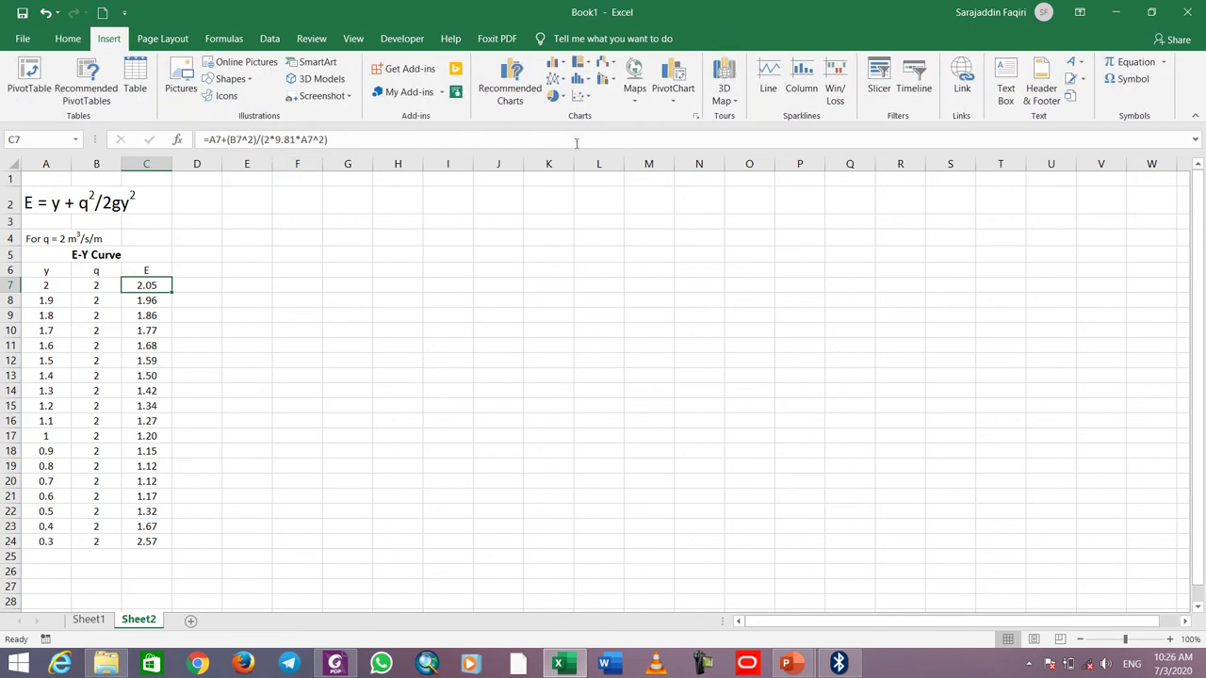
left_click(586, 96)
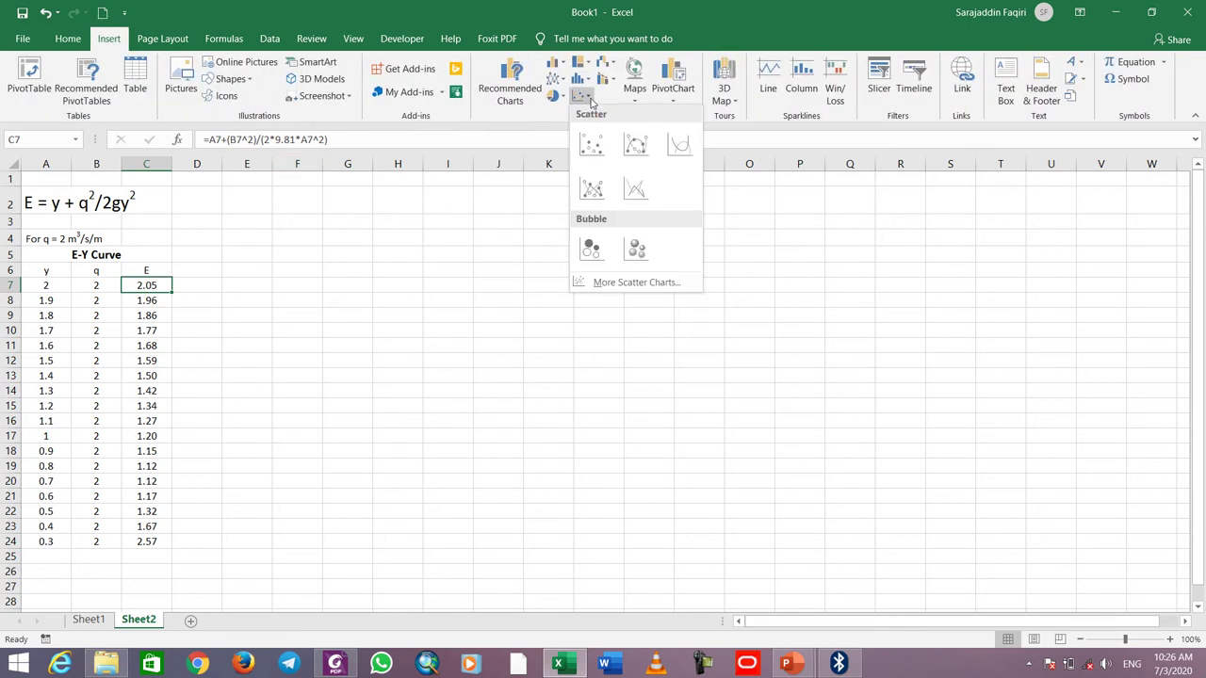
left_click(679, 146)
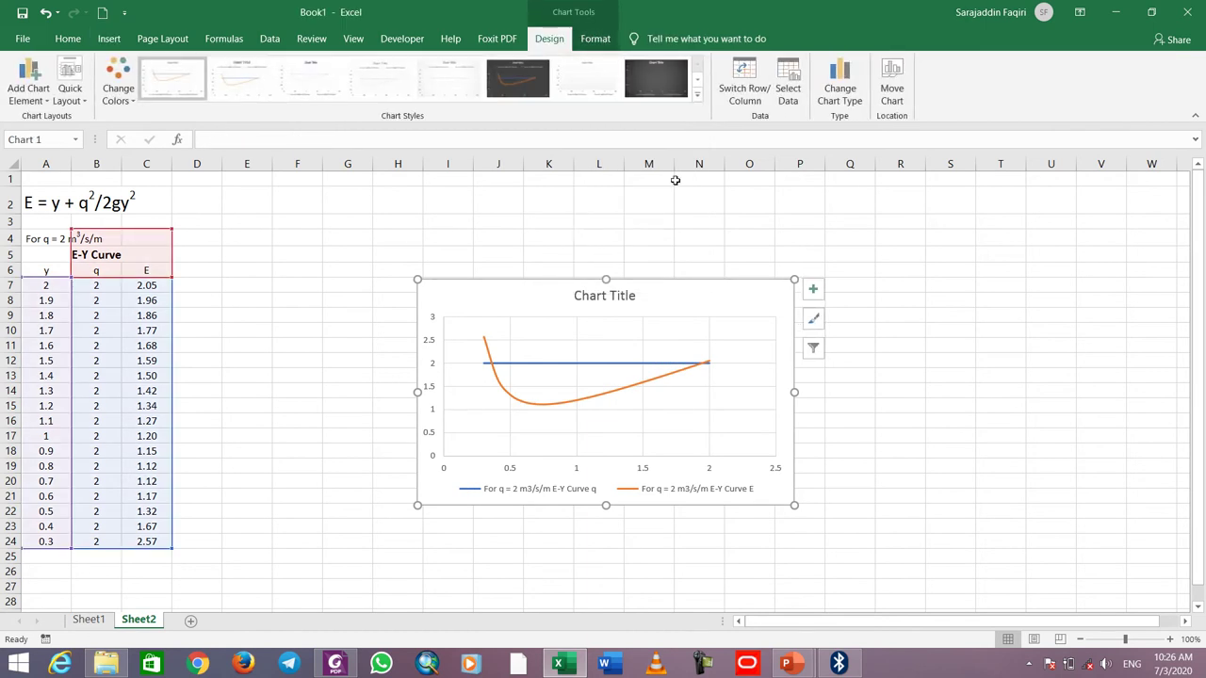
Step: Remove both automatically added series, q and E, from the chart's data source
right_click(760, 302)
left_click(794, 460)
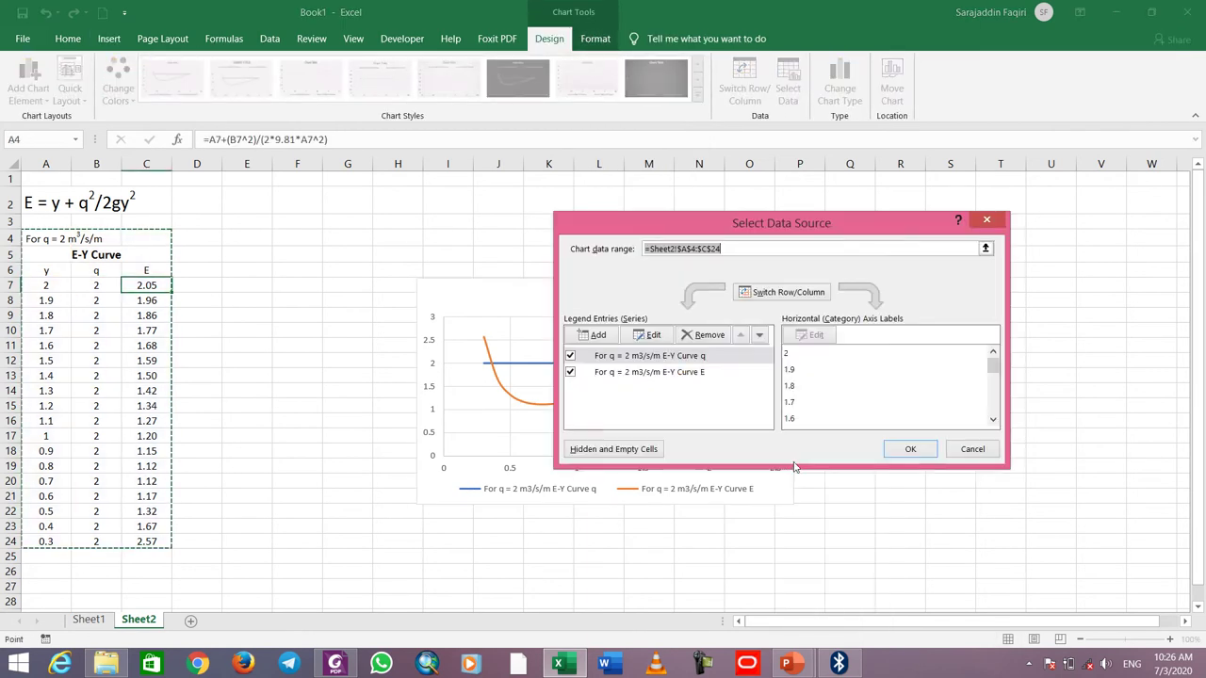
left_click(708, 337)
left_click(710, 337)
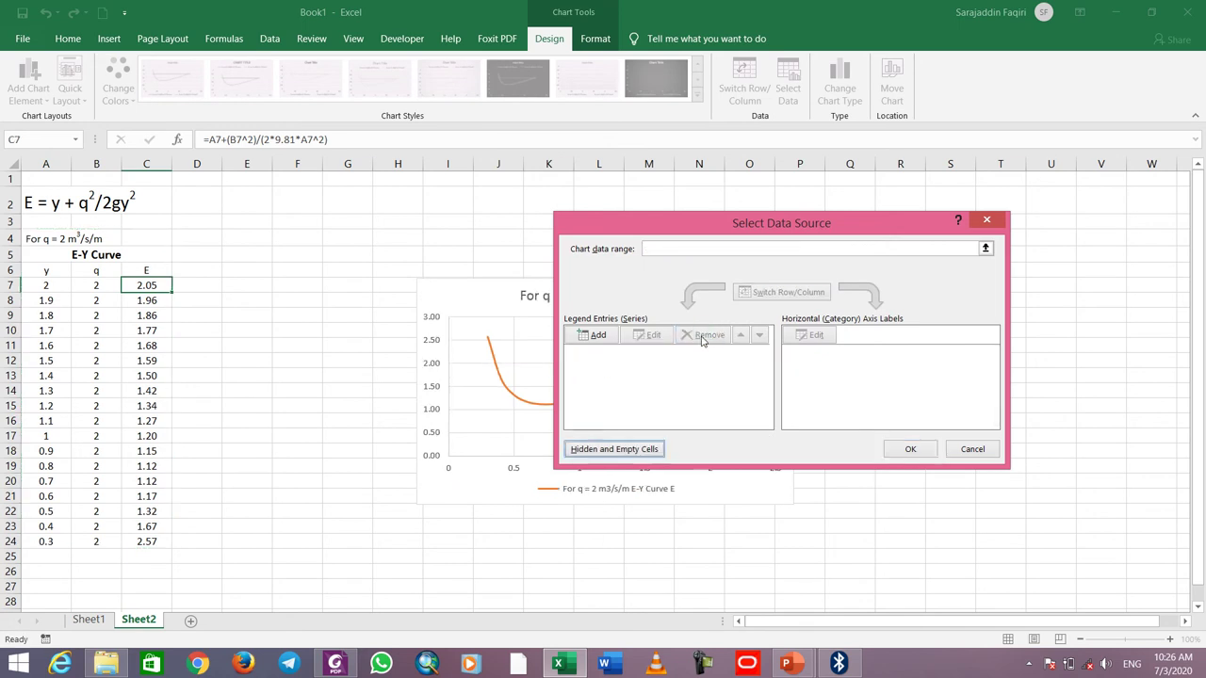
Step: Add a chart series named E-Y with the E values in C7:C24 as its X values
left_click(600, 337)
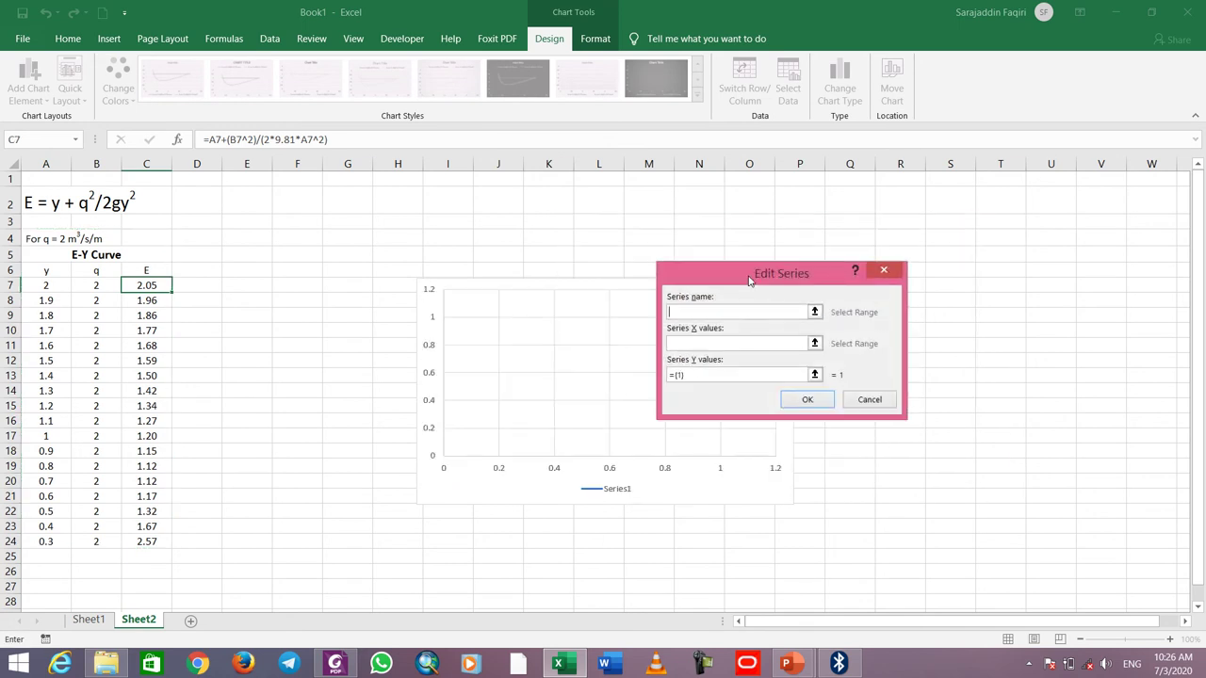
left_click_drag(750, 280, 875, 238)
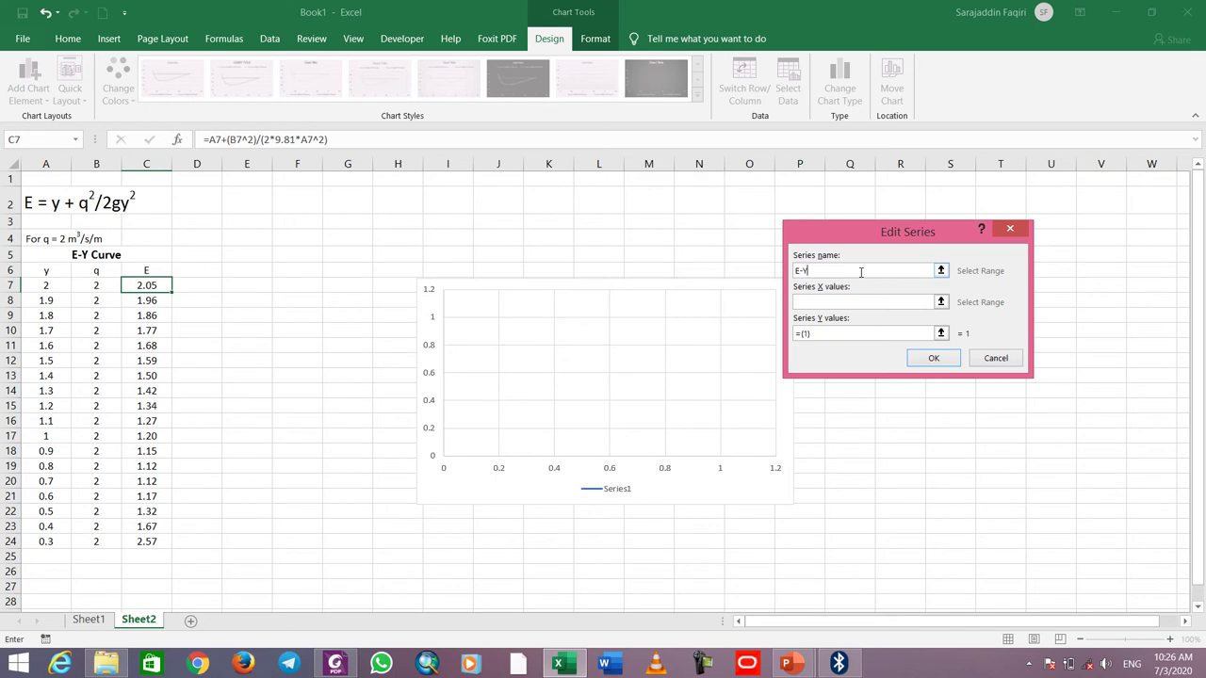
left_click(940, 302)
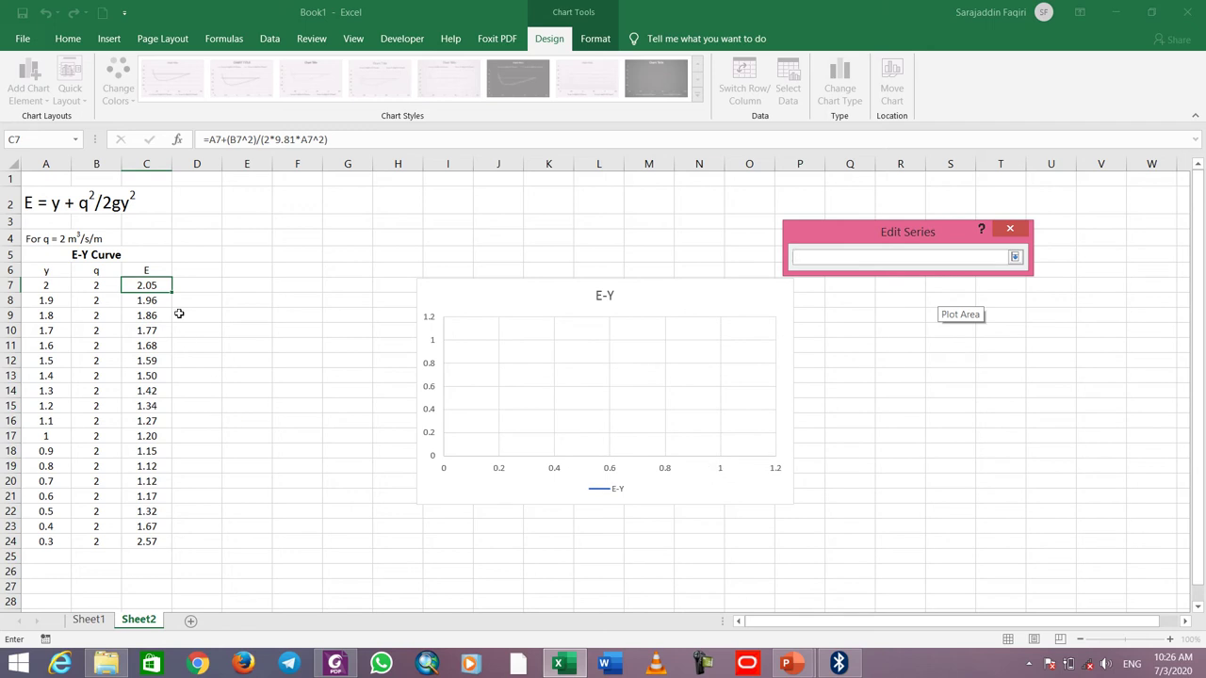
left_click_drag(157, 287, 151, 544)
left_click(1014, 257)
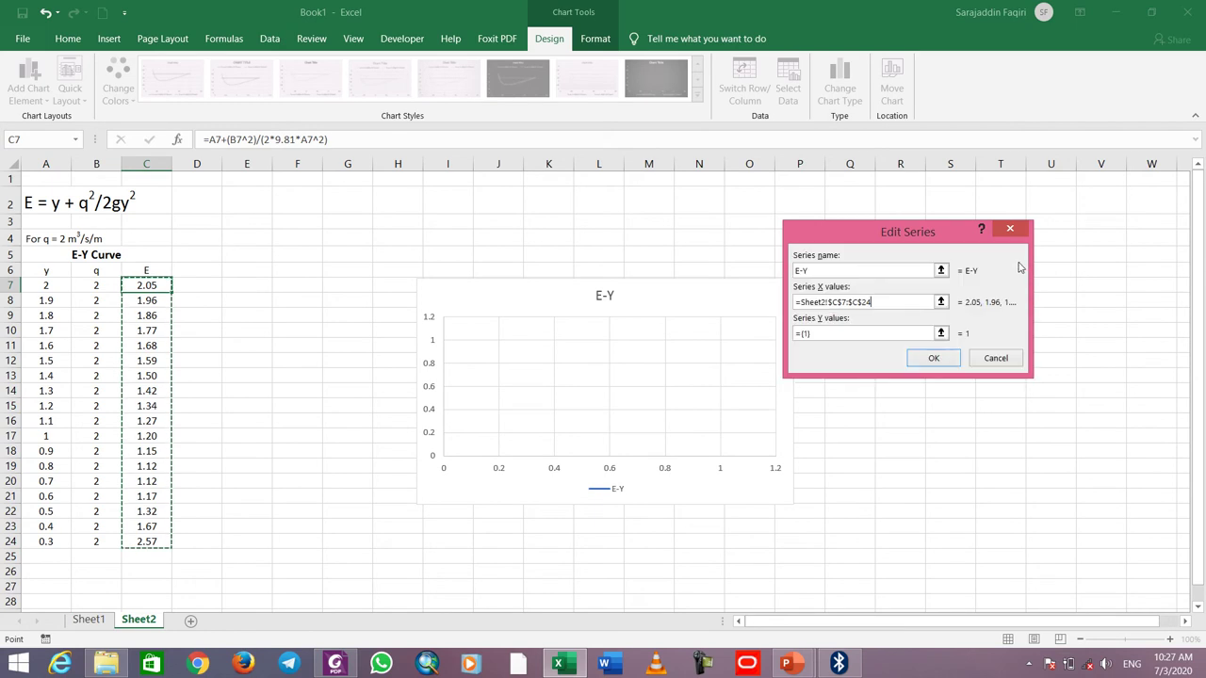
Step: Set the E-Y series' Y values to the y column A7:A24 and accept the chart data
left_click(939, 333)
left_click_drag(46, 289, 45, 541)
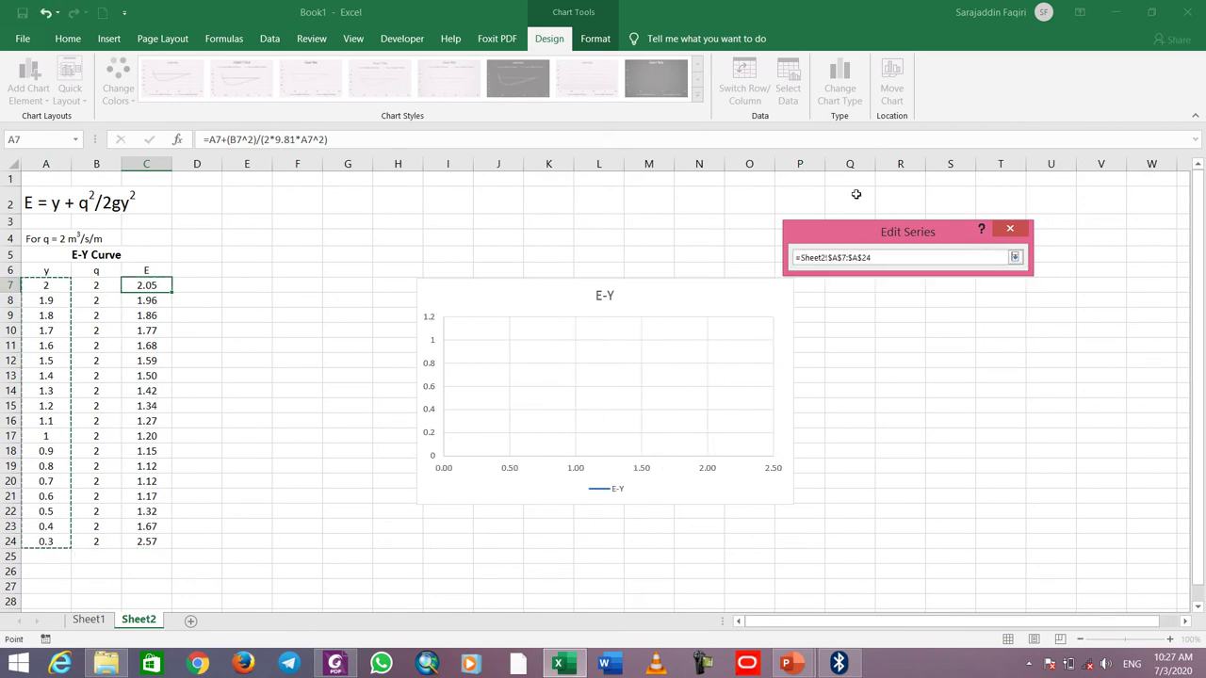
left_click(1014, 258)
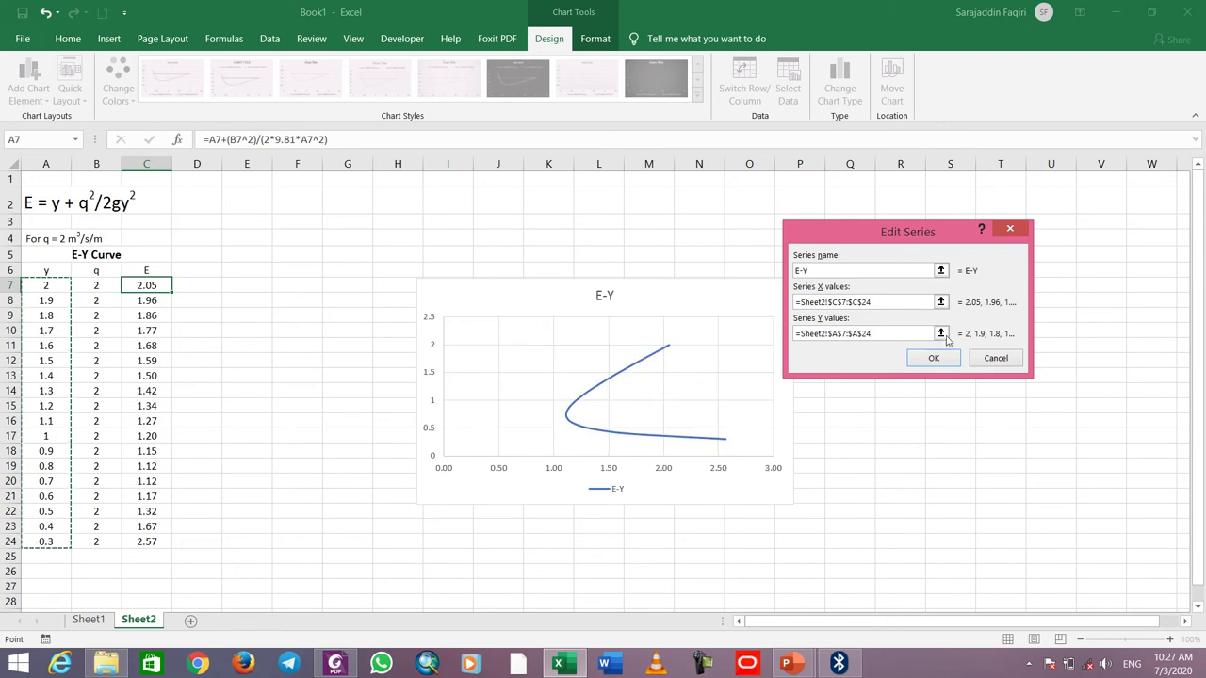
left_click(936, 357)
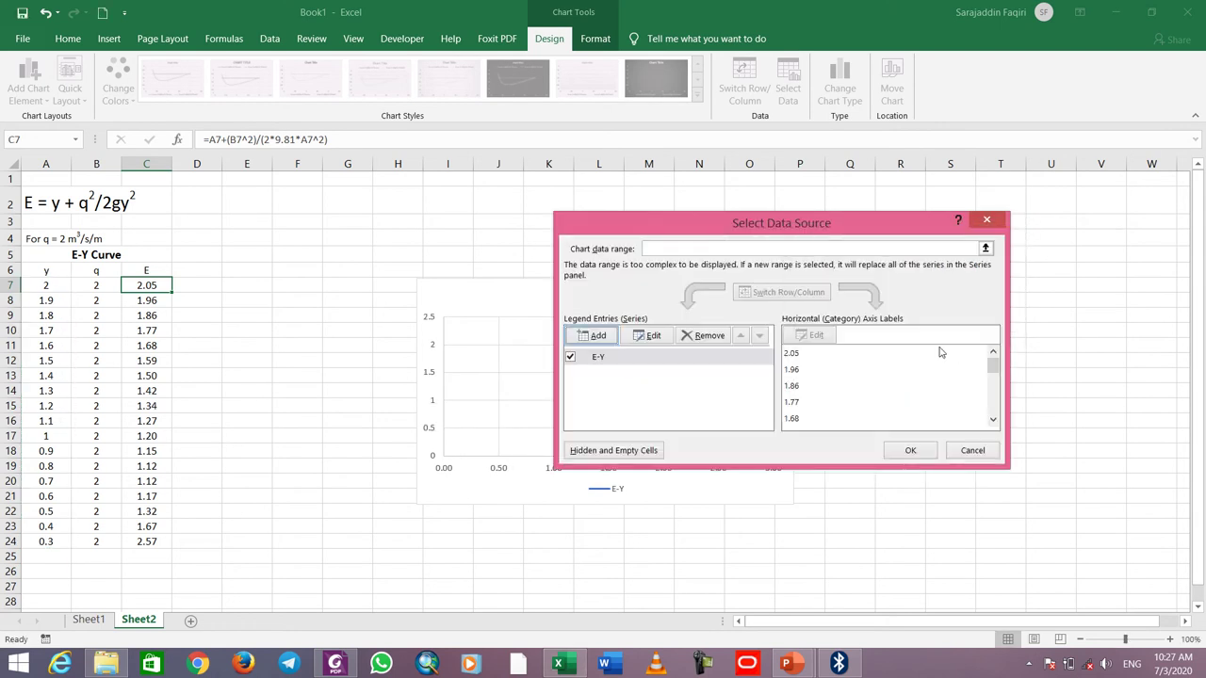
left_click(913, 452)
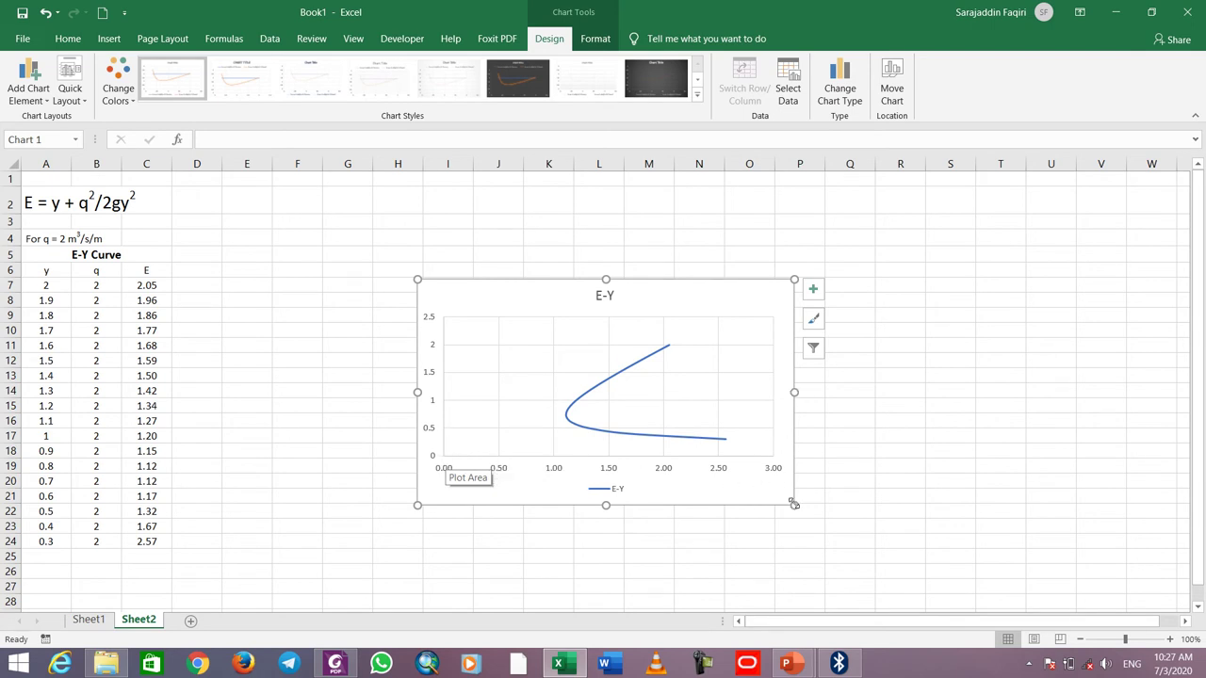
Step: Stretch the chart's lower edge to the bottom of row 24 and add axis titles to the chart
left_click_drag(607, 506, 606, 549)
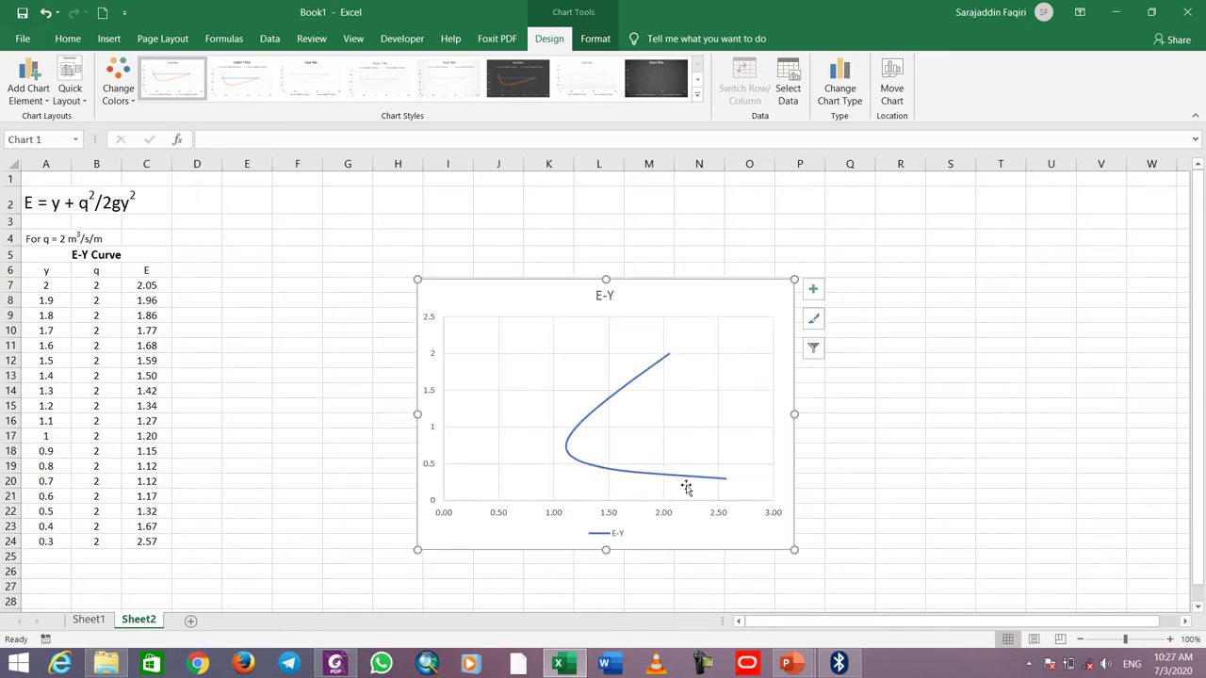
left_click(816, 293)
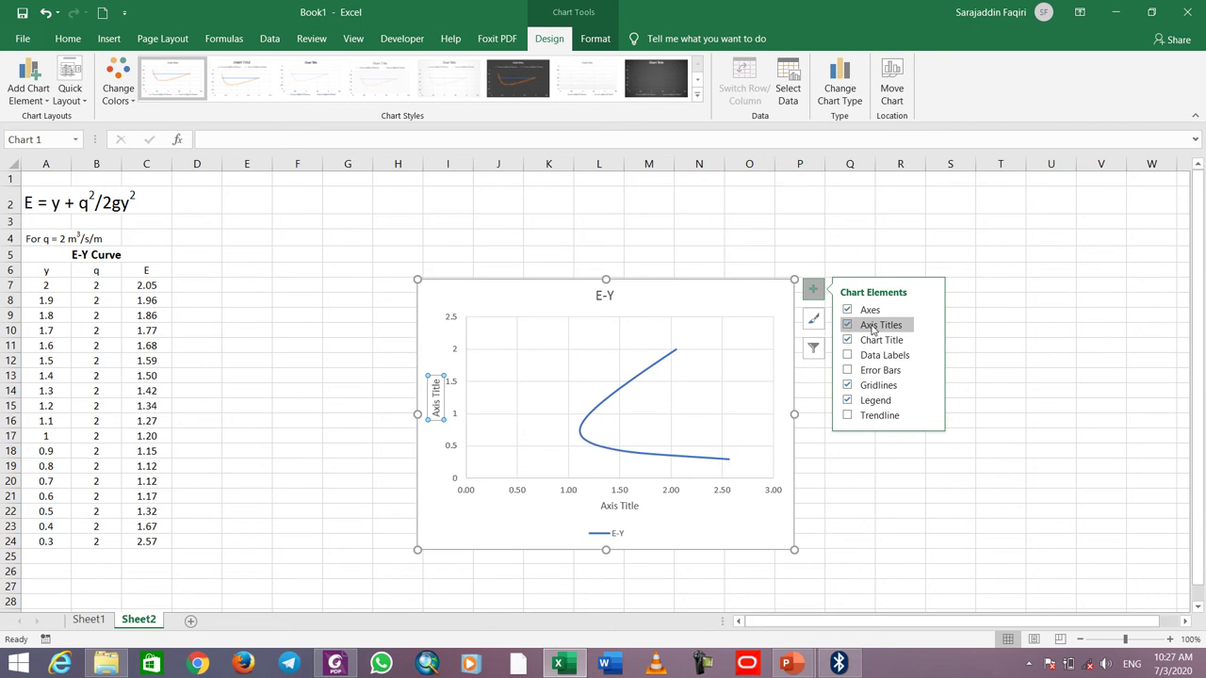
Step: Replace the chart's horizontal axis title with Energy
left_click(616, 506)
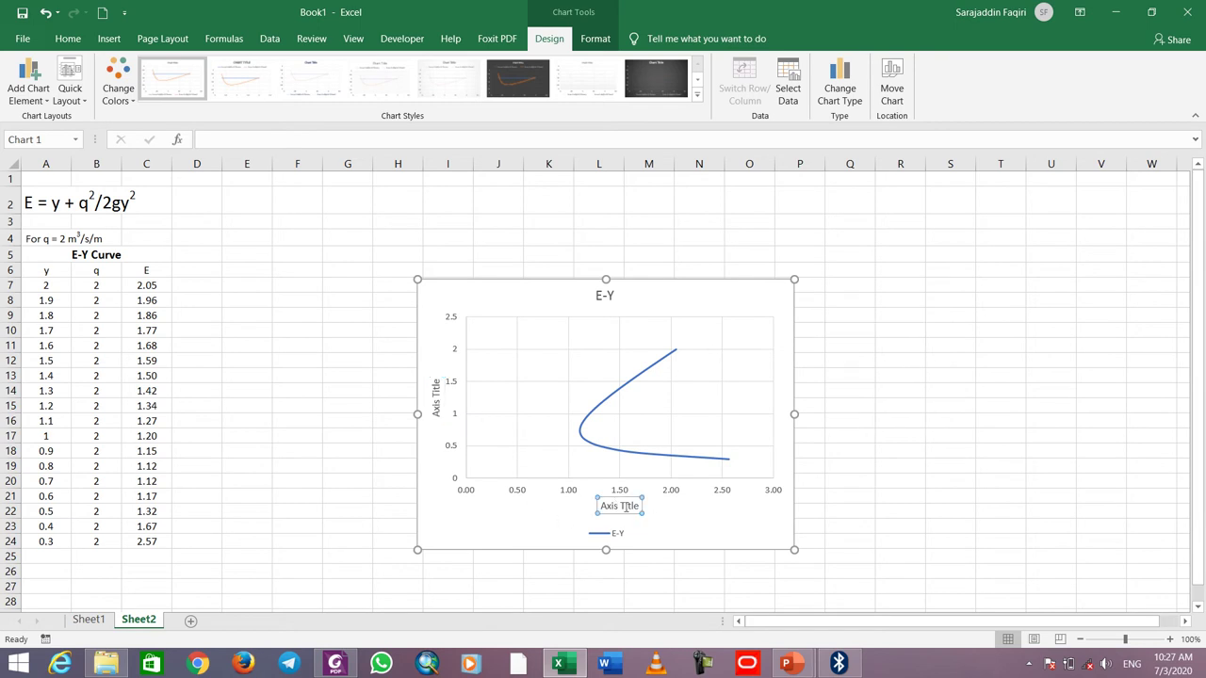
triple_click(619, 507)
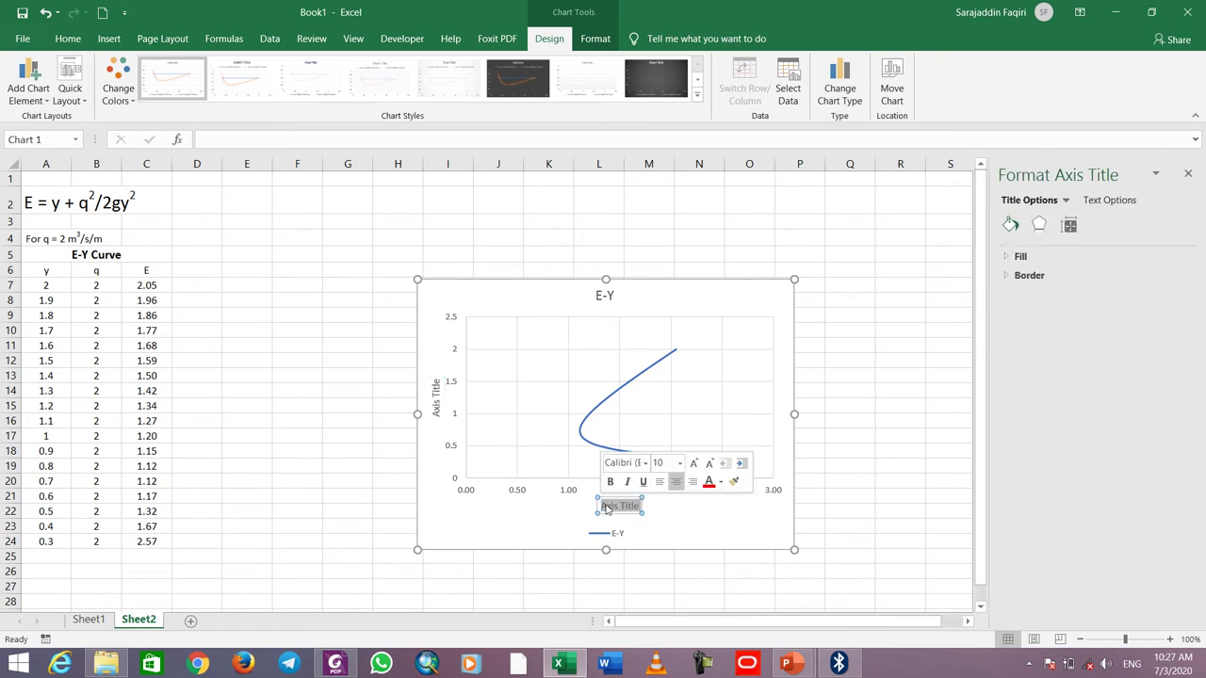
type("Energy")
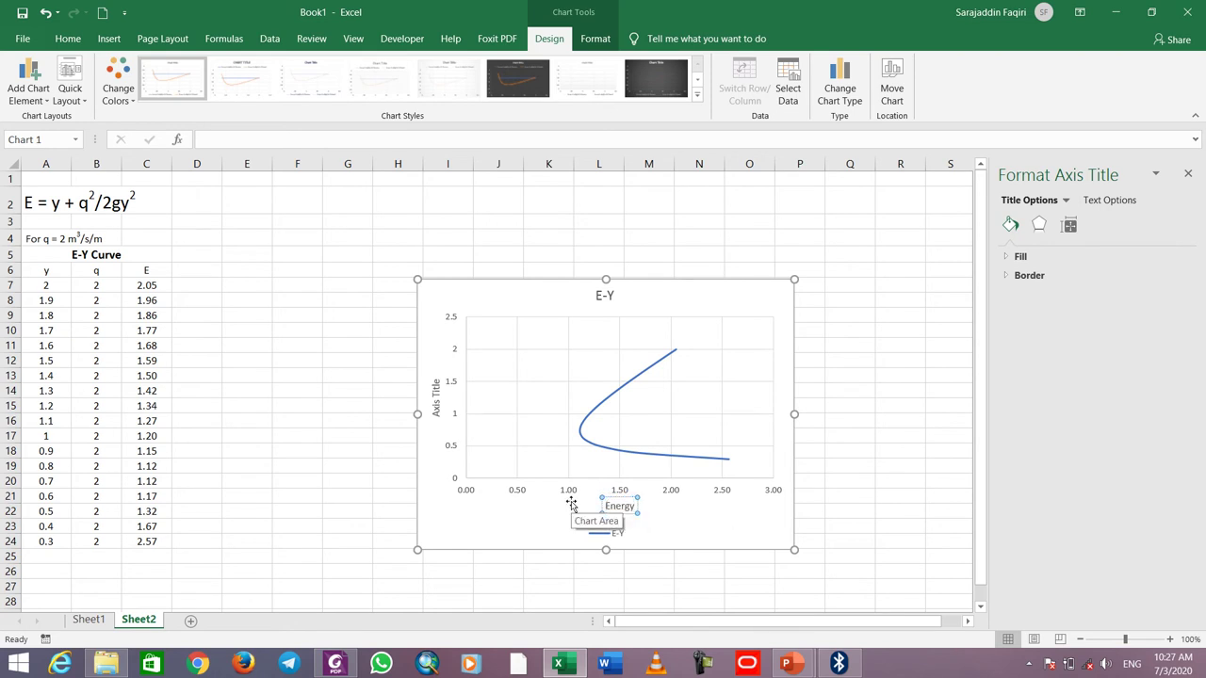
Step: Replace the chart's vertical axis title with Y or Depth
left_click(436, 390)
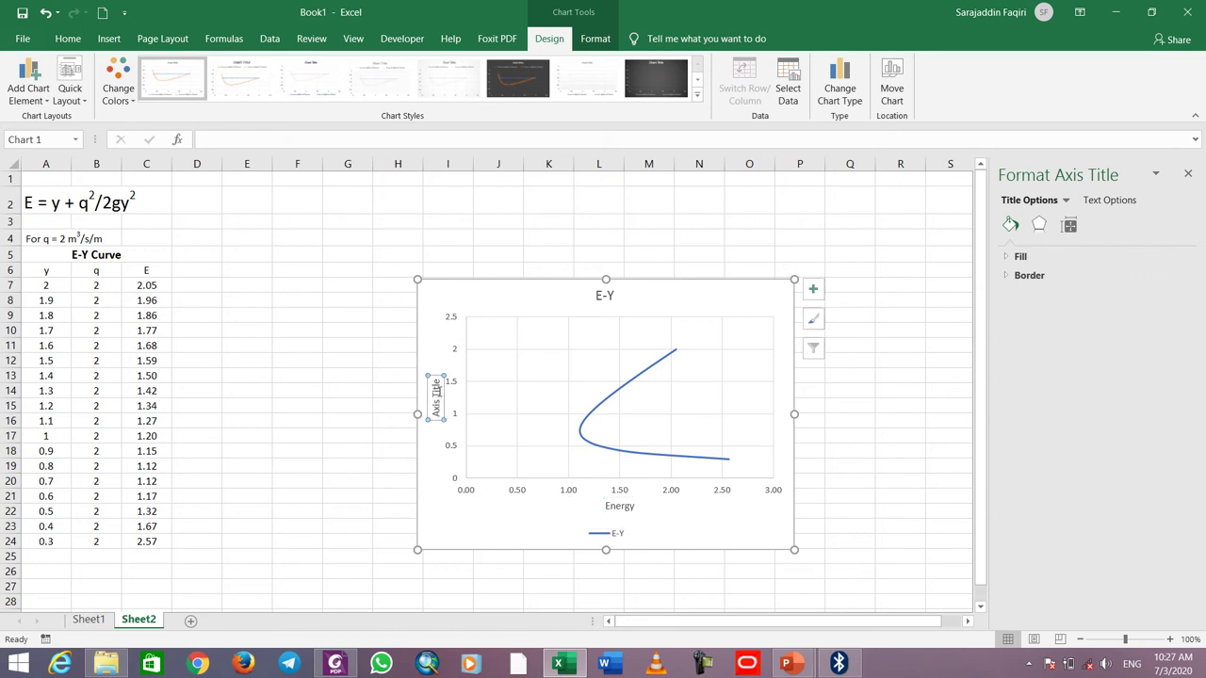
triple_click(436, 389)
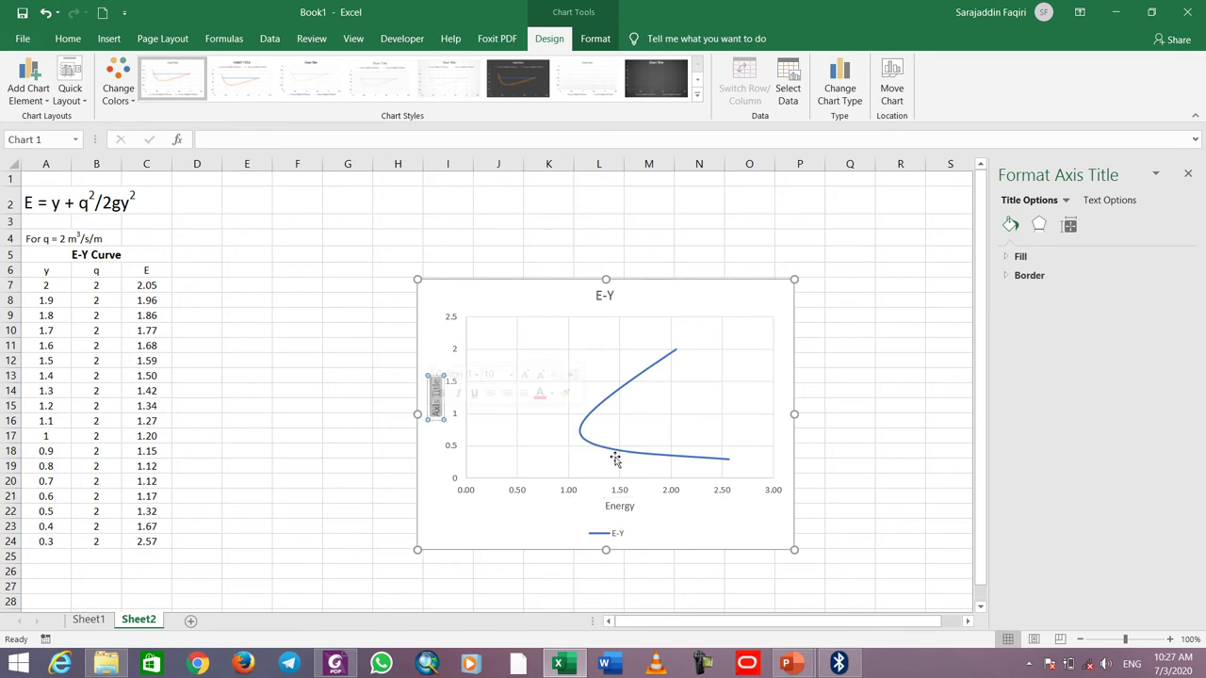
key("Delete")
type("Y or Dp")
key("BackSpace")
type("epth")
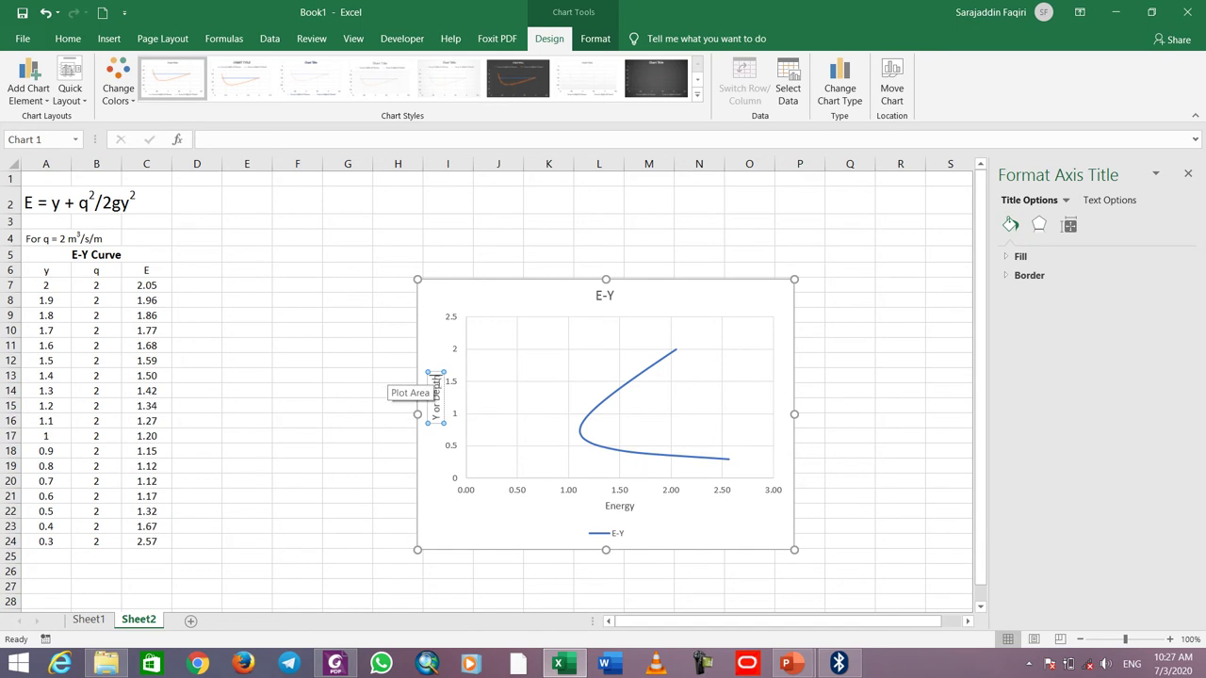
Step: Set the font size of both axis titles, Y or Depth and Energy, to 11
left_click_drag(436, 375, 439, 424)
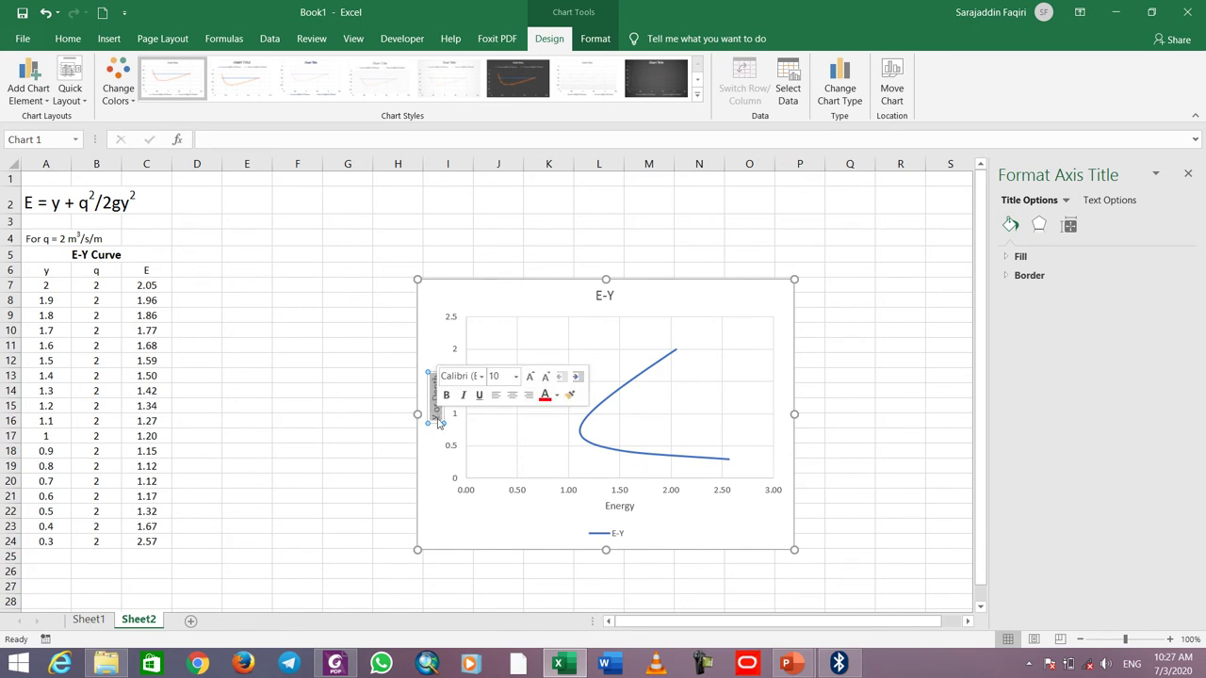
left_click(516, 376)
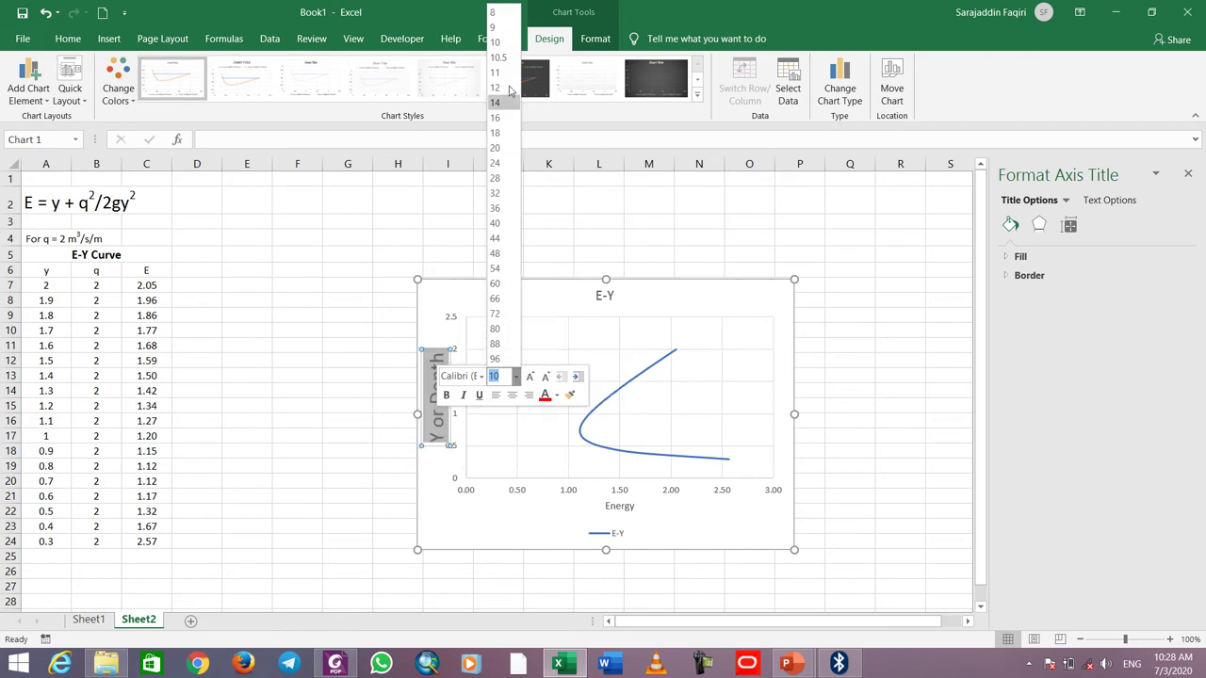
left_click(507, 73)
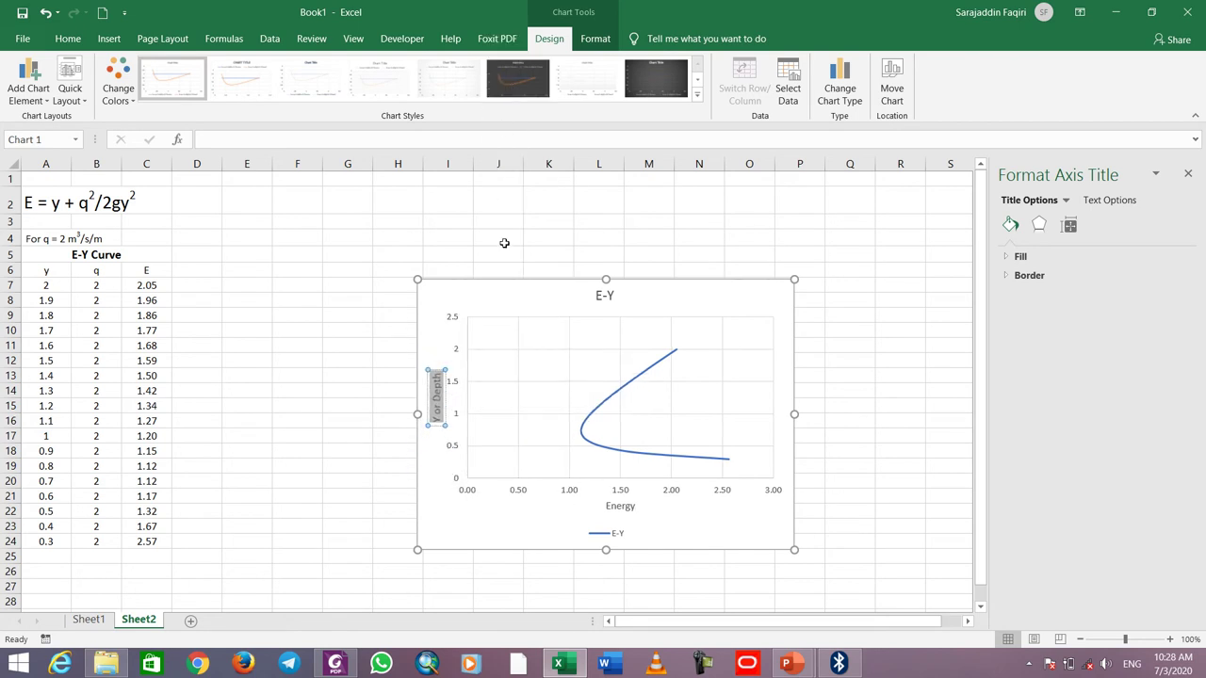
left_click(630, 509)
left_click_drag(637, 507, 608, 509)
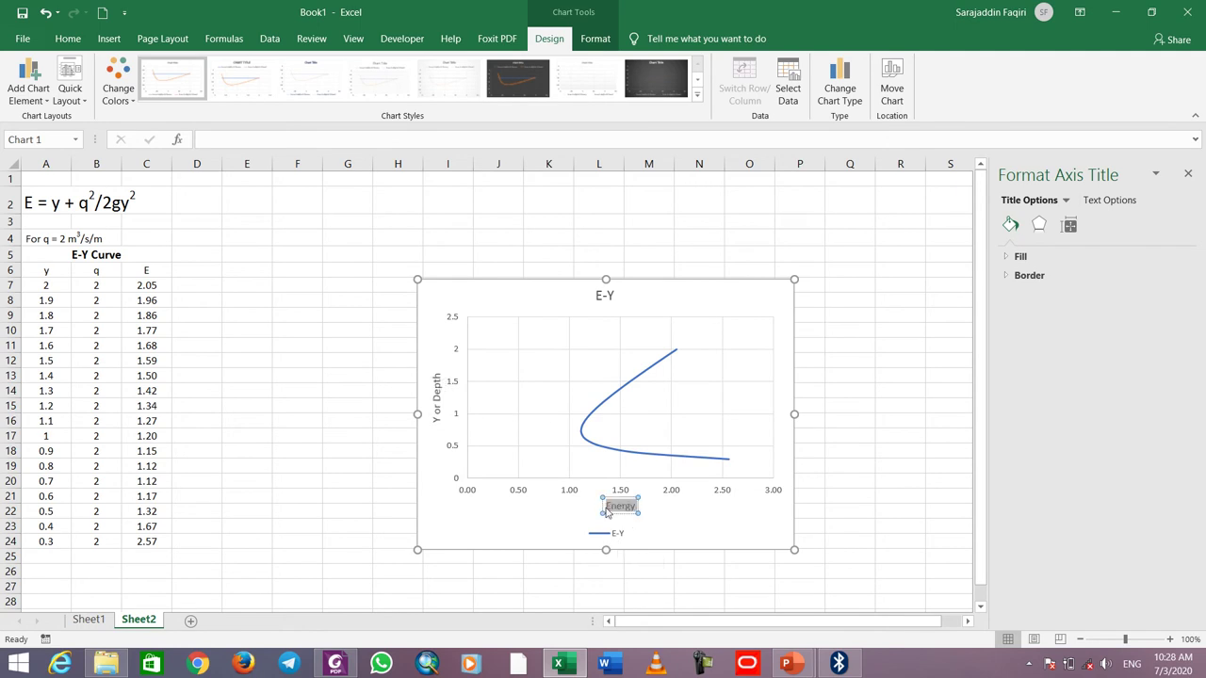
left_click(685, 466)
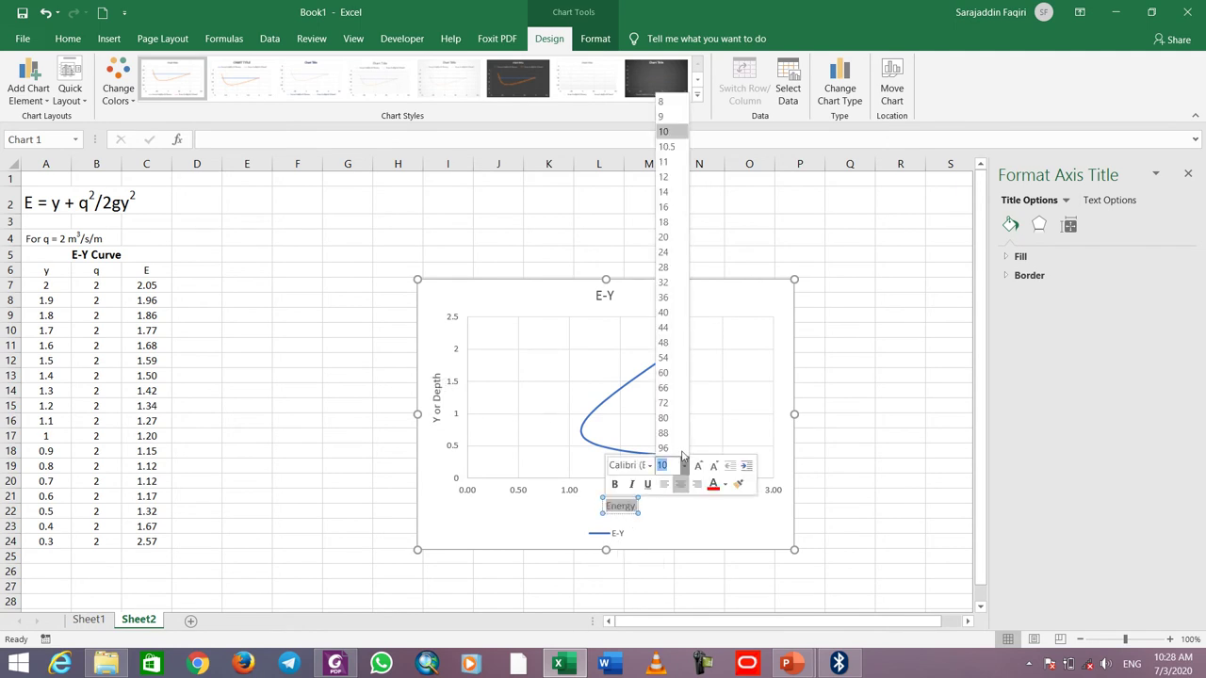
left_click(667, 162)
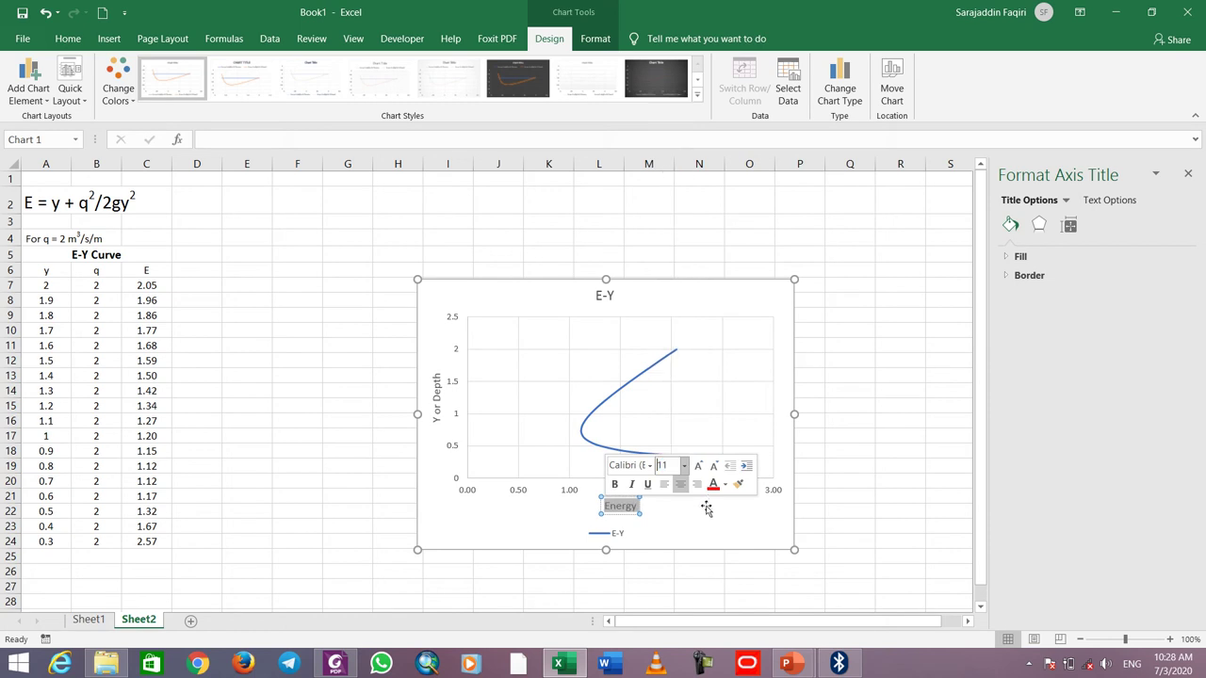
Step: Move the chart so its upper corner sits in G4 and enlarge it to reach the end of O26
left_click(697, 516)
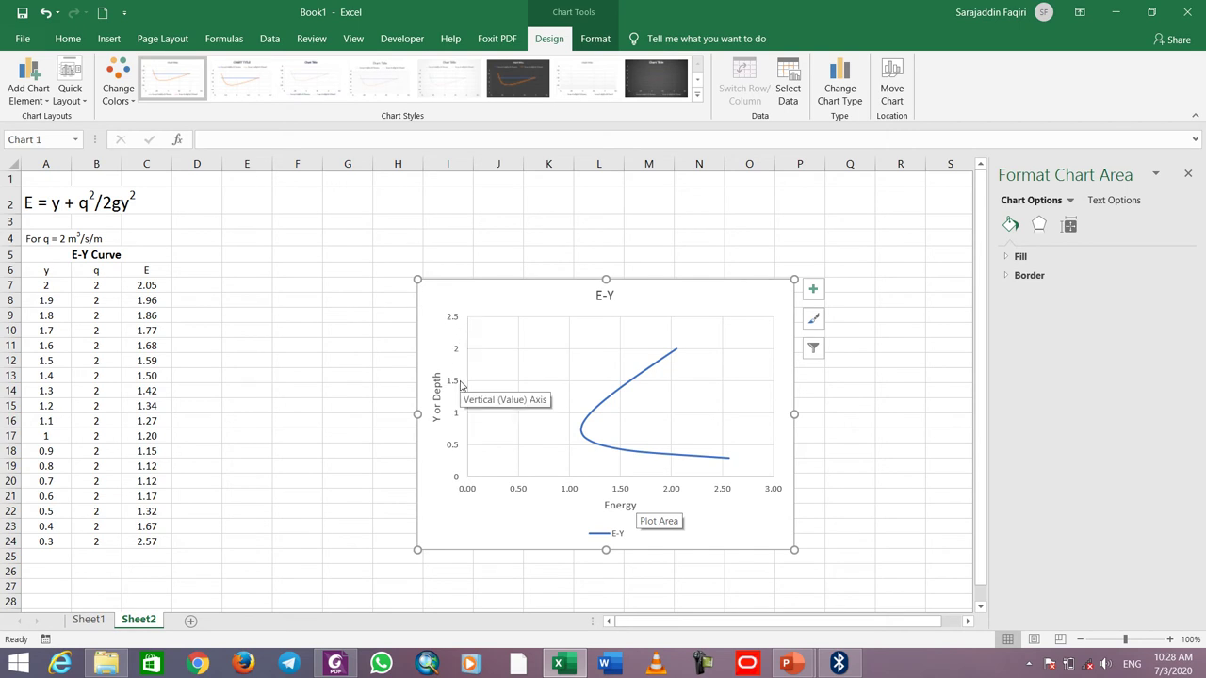
left_click_drag(754, 300, 683, 250)
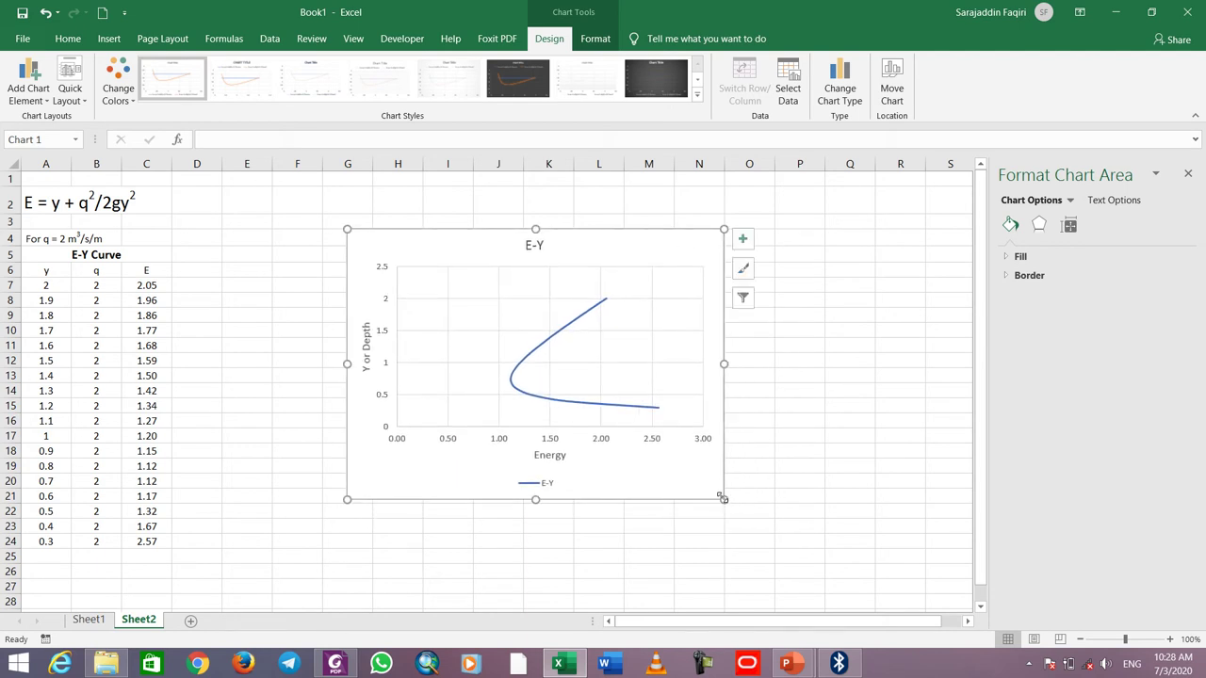
left_click_drag(725, 501, 774, 575)
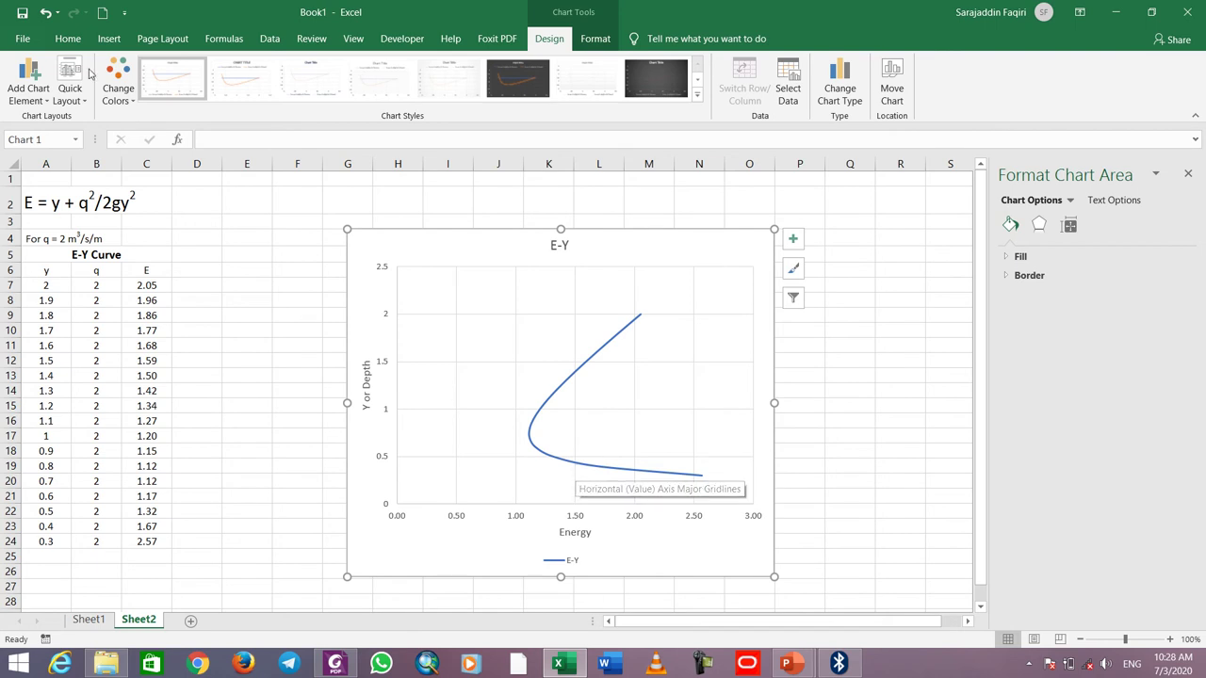
Step: Draw a vertical straight line about 44 mm long at energy 1.50, from the horizontal axis up to the curve's upper branch
left_click(110, 42)
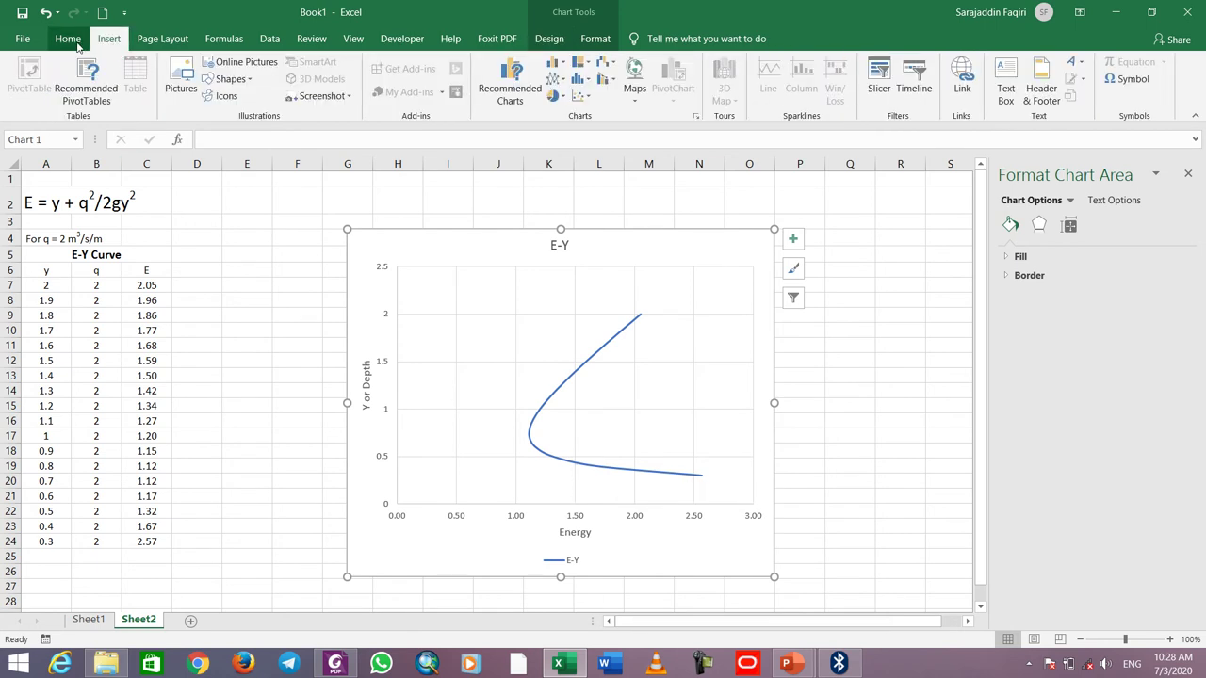
left_click(230, 79)
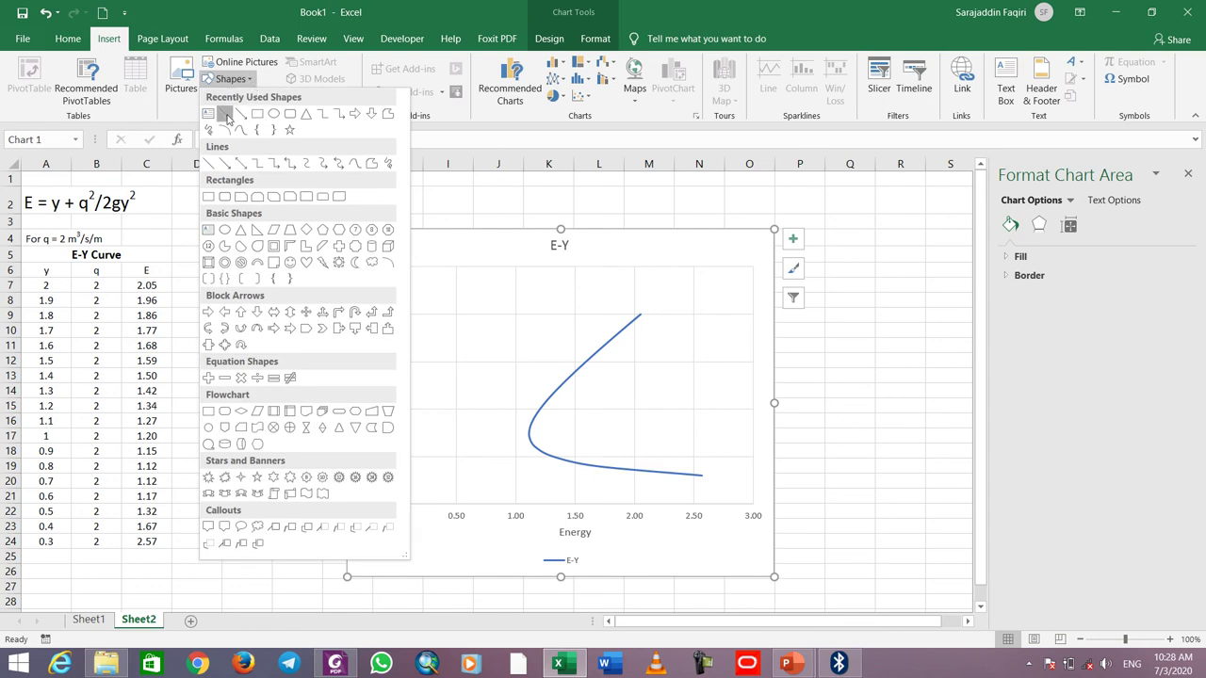
left_click(226, 114)
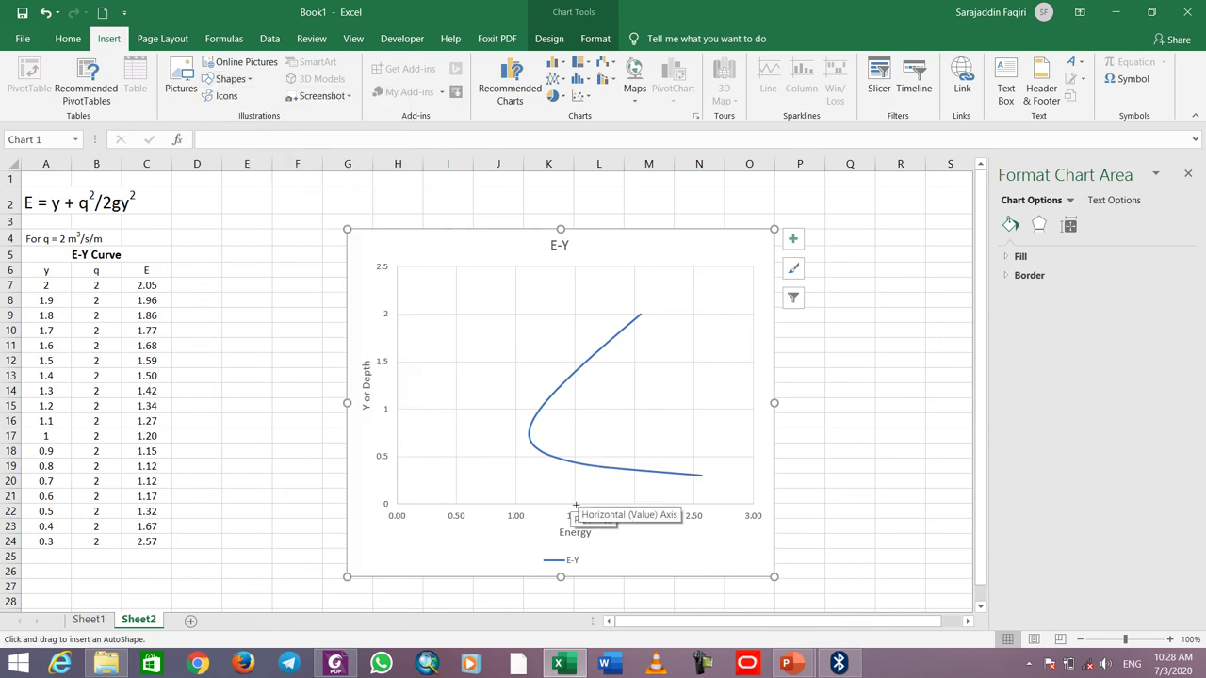
left_click_drag(575, 505, 575, 374)
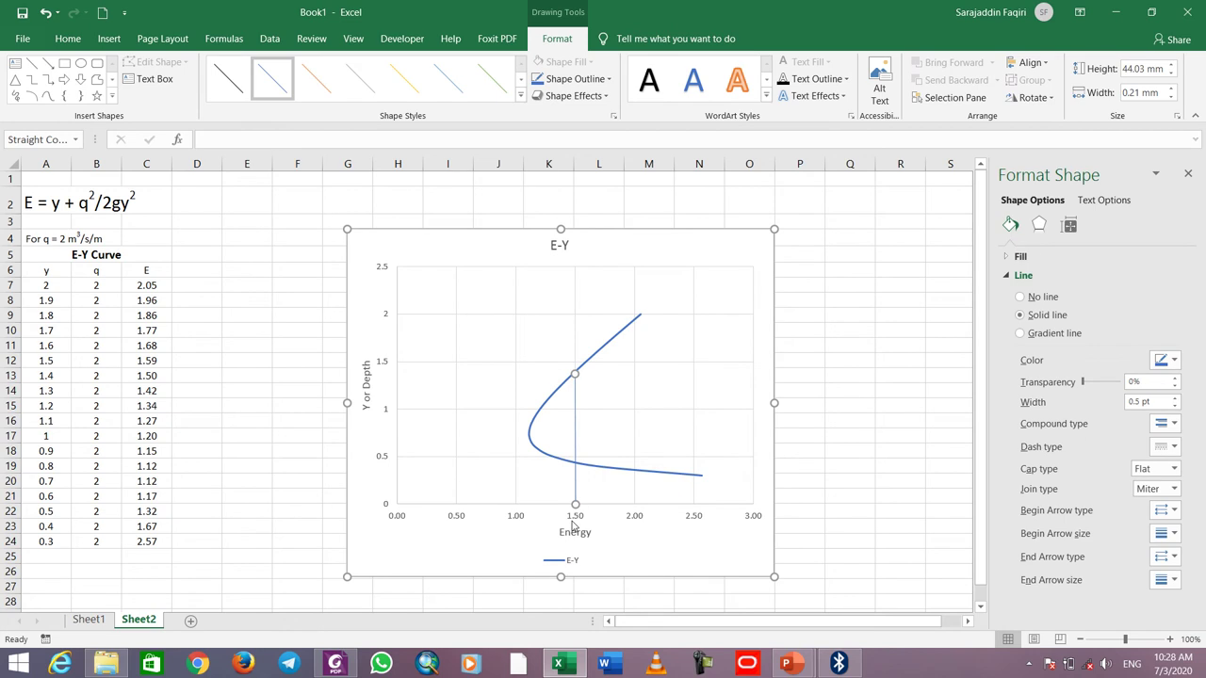